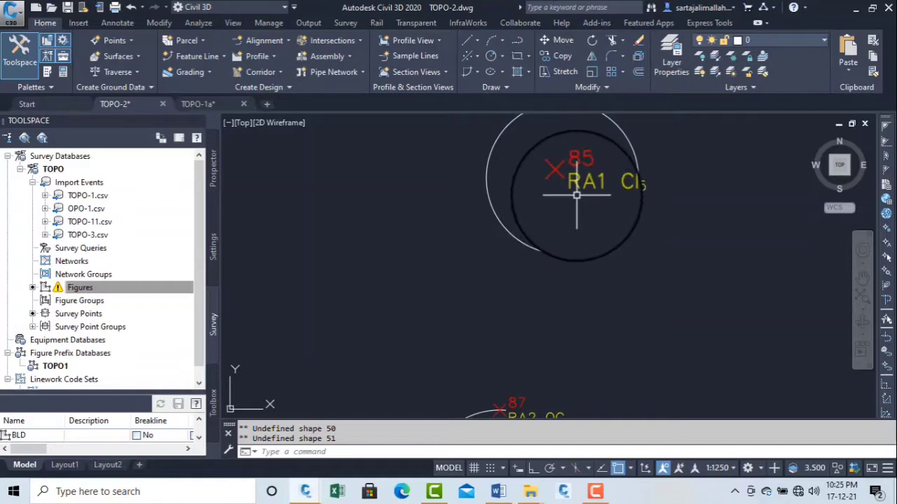
Step: Examine the circle figures by the road end and the curve segment codes in the reference image, finishing at the RA1 circle
scroll(576, 203, "down", 2)
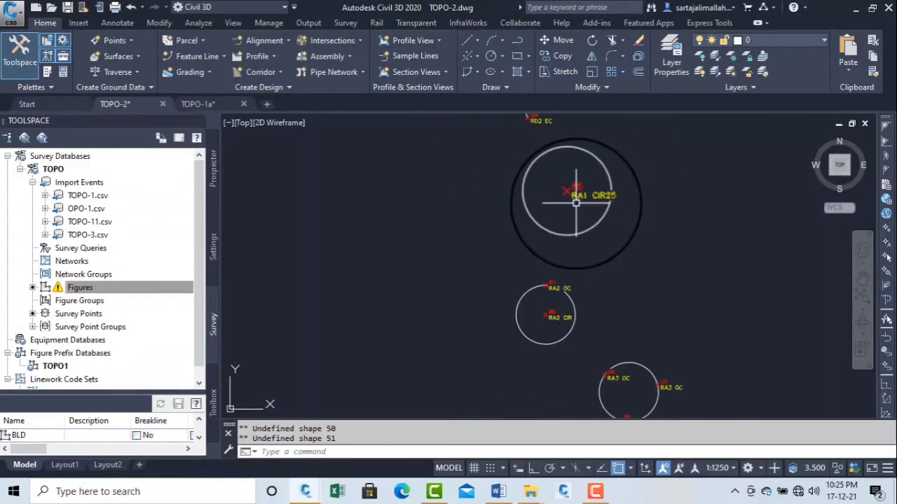
scroll(577, 202, "up", 7)
scroll(577, 199, "down", 3)
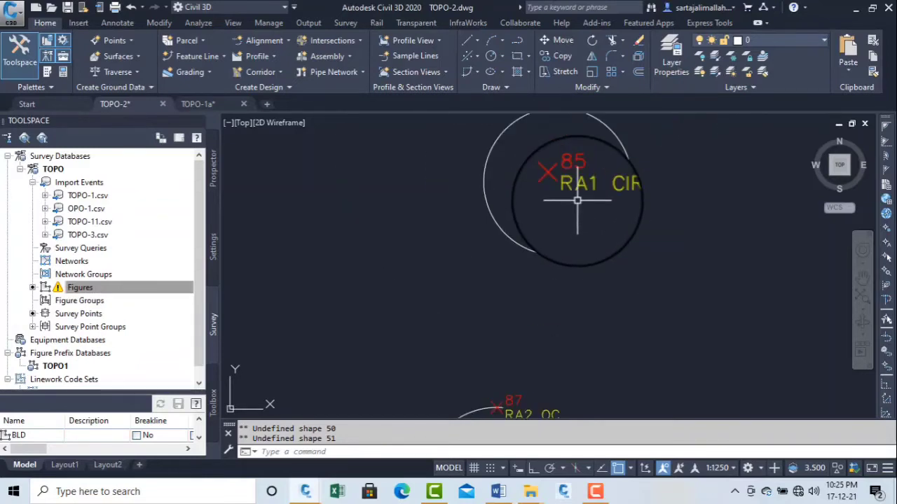
scroll(576, 201, "down", 8)
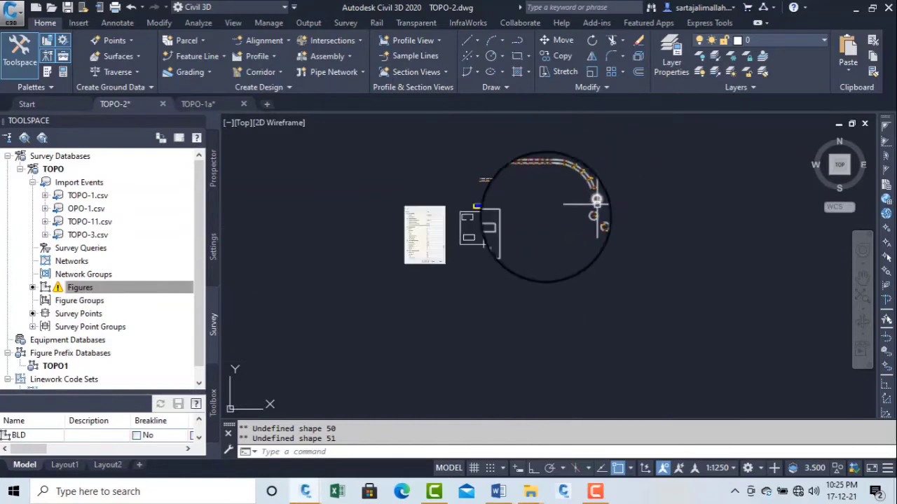
scroll(426, 262, "up", 4)
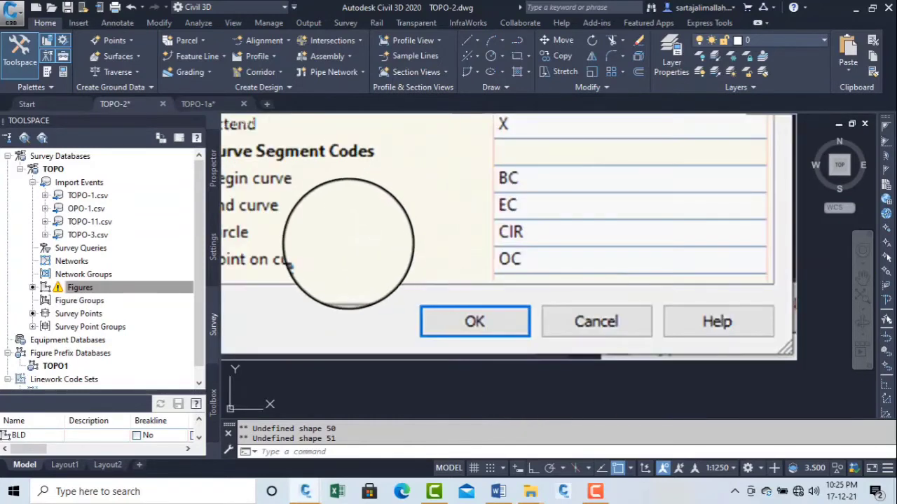
middle_click_drag(340, 242, 489, 254)
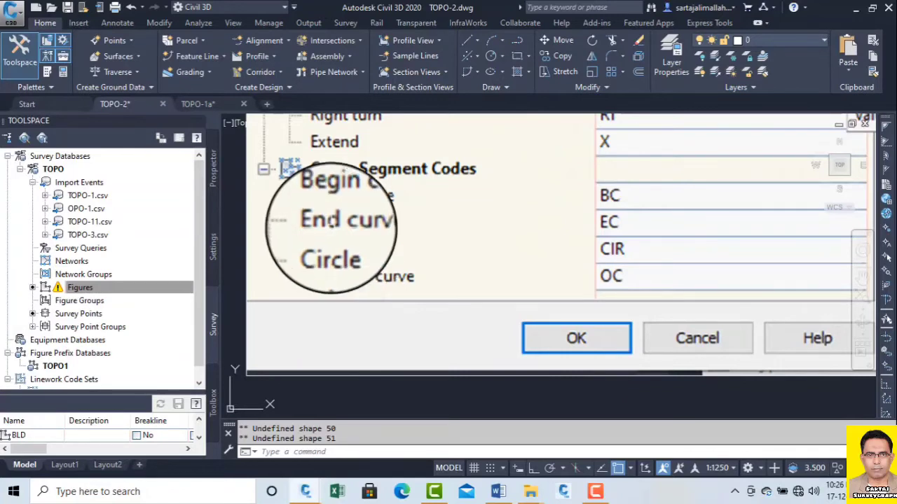
key("Return")
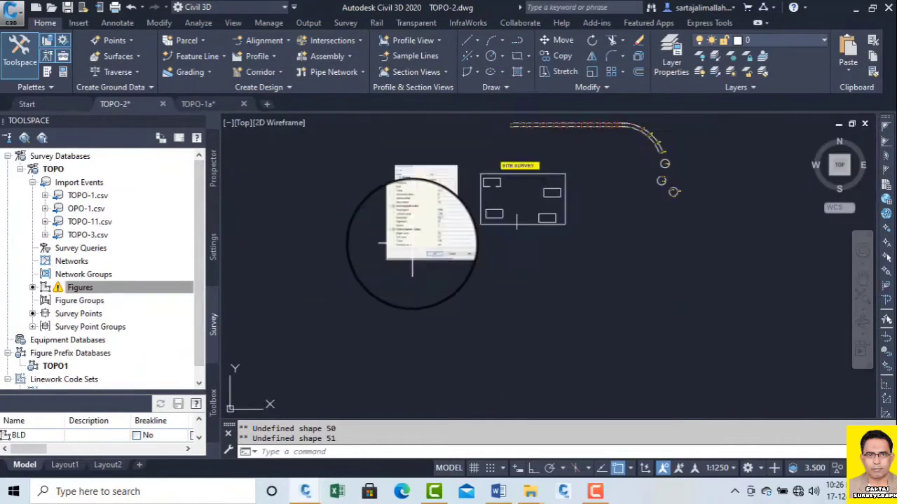
scroll(573, 201, "up", 5)
middle_click_drag(573, 201, 515, 276)
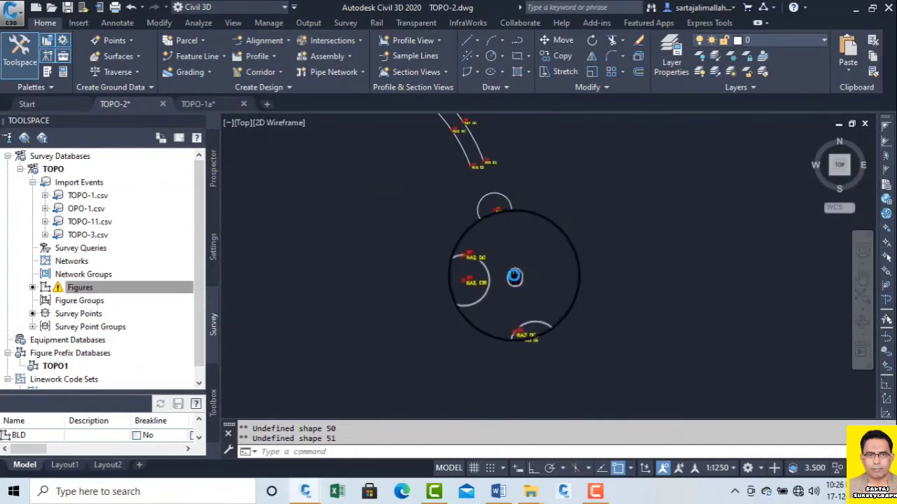
scroll(500, 220, "up", 5)
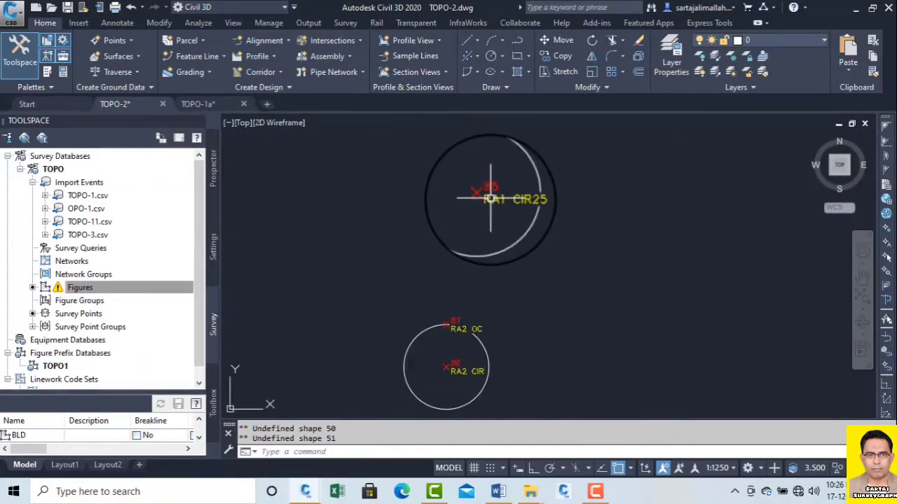
scroll(491, 203, "up", 3)
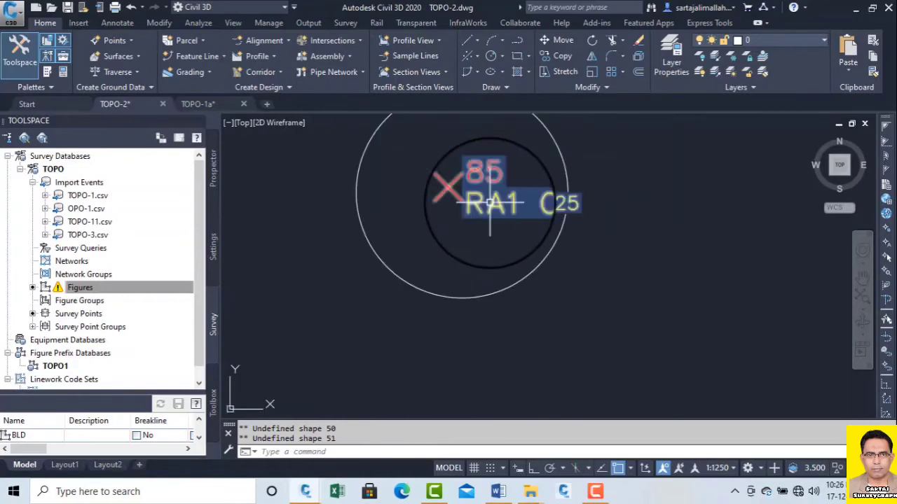
mouse_move(489, 206)
middle_mouse_down()
mouse_move(467, 260)
mouse_move(494, 263)
middle_mouse_up()
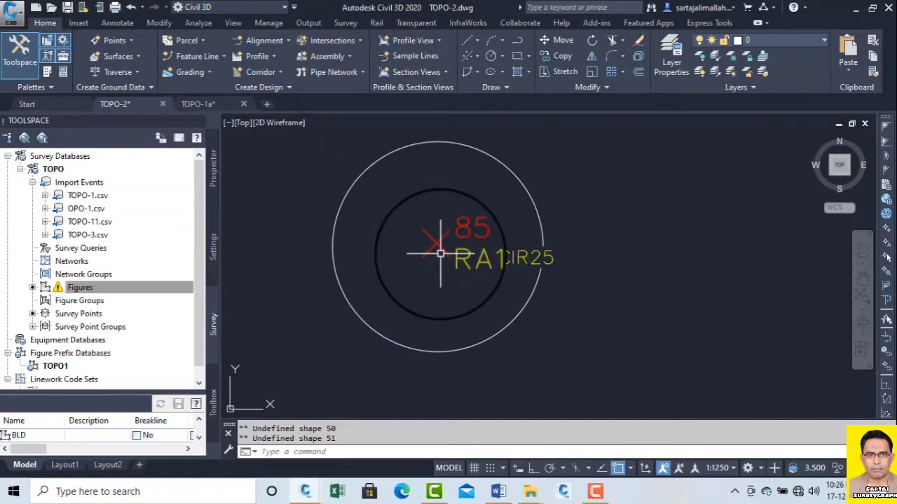
Step: Make Standard-1 the current dimension style, discarding its style overrides
type("d")
key("Return")
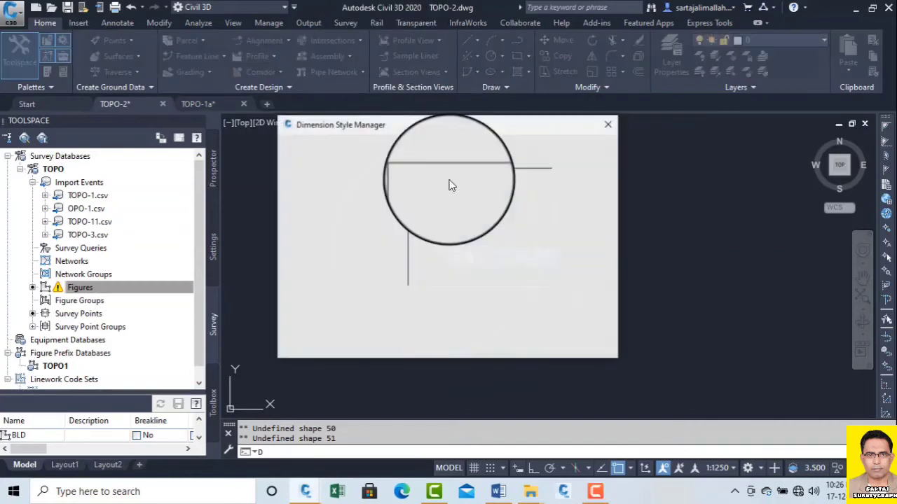
left_click(318, 195)
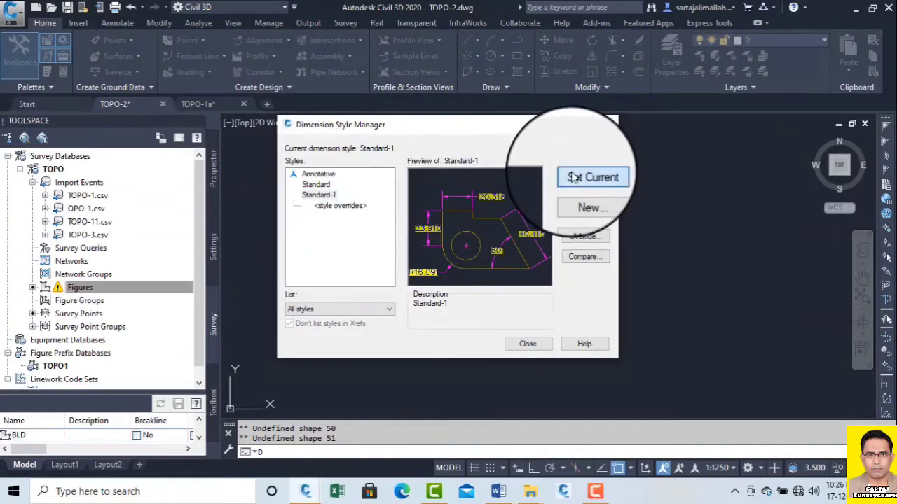
left_click(573, 177)
left_click(416, 248)
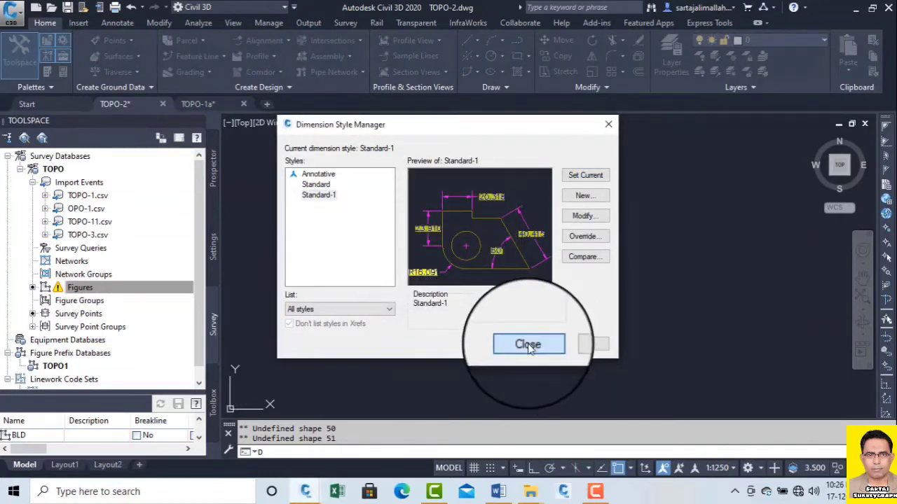
left_click(529, 344)
left_click(558, 372)
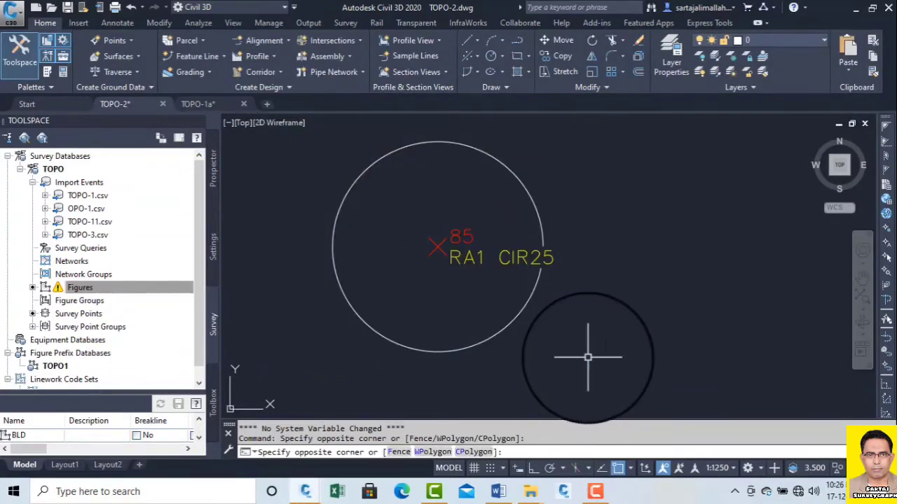
left_click(587, 357)
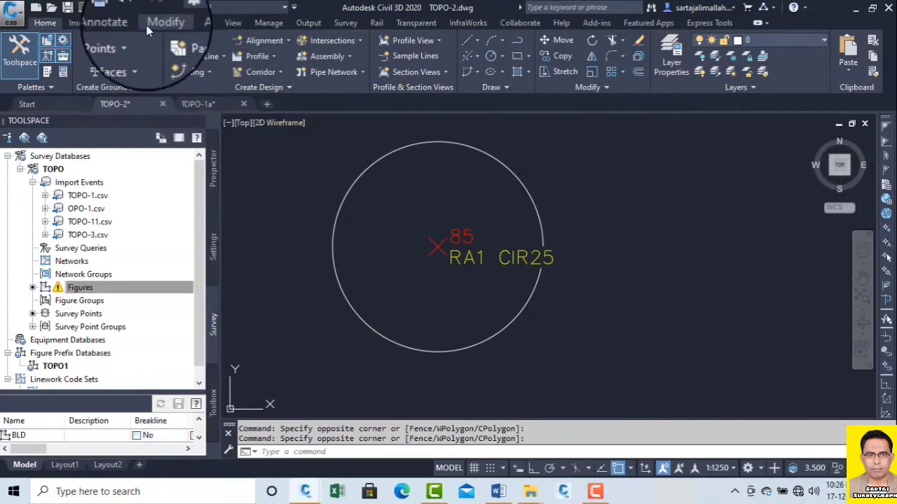
Step: Add a radius dimension to the RA1 circle around point 85, placing its text inside the circle
left_click(117, 22)
left_click(320, 73)
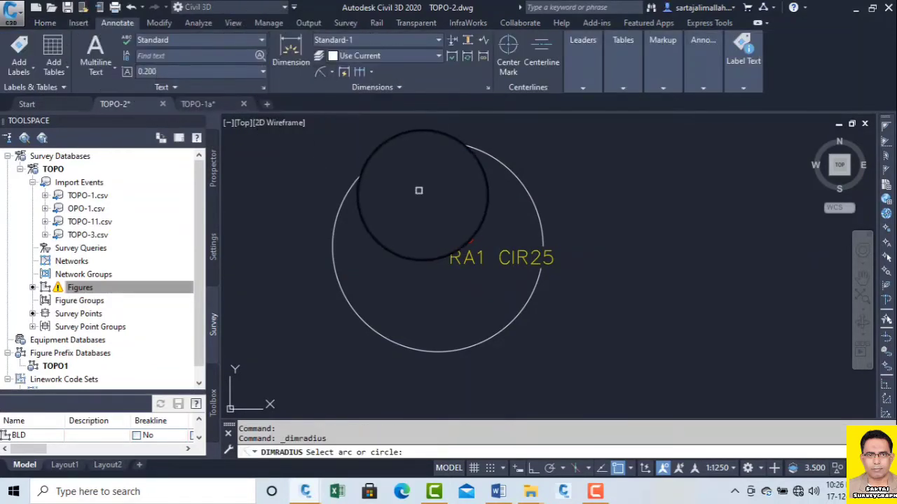
left_click(383, 153)
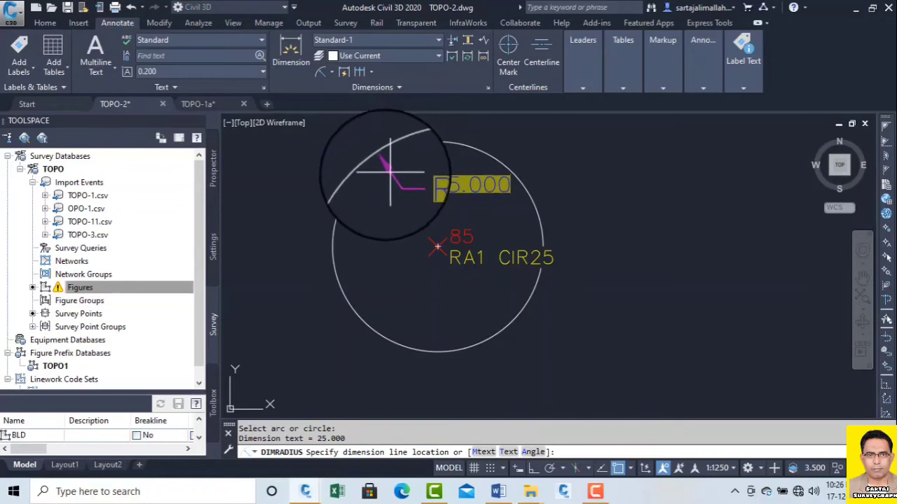
left_click(379, 178)
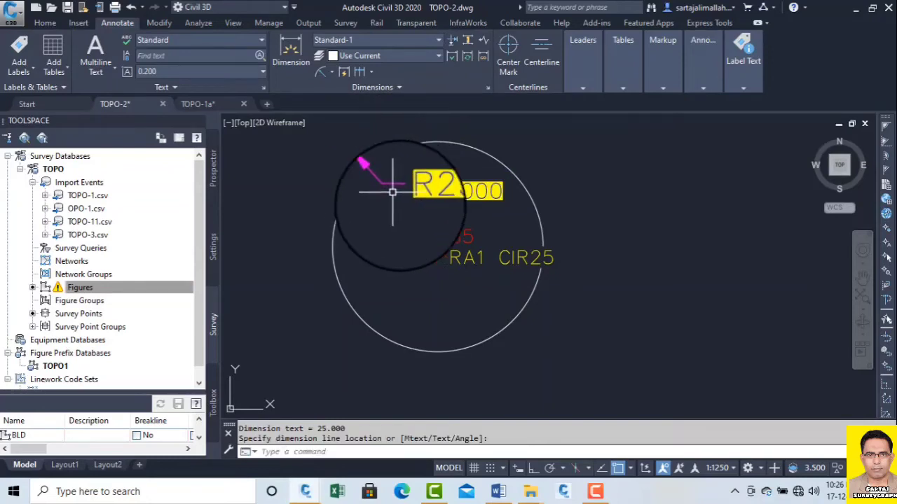
Step: Examine the CIR and OC codes at the points defining the RA1 and RA2 circles
scroll(434, 244, "up", 4)
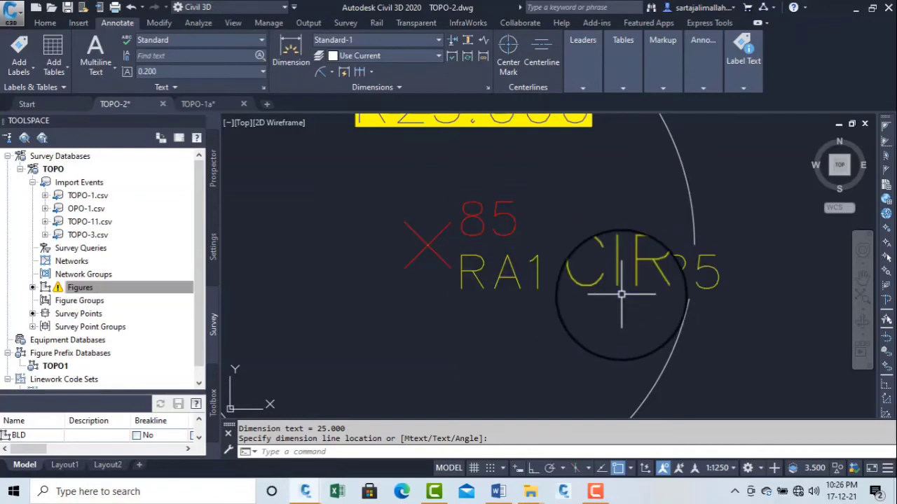
scroll(601, 295, "down", 1)
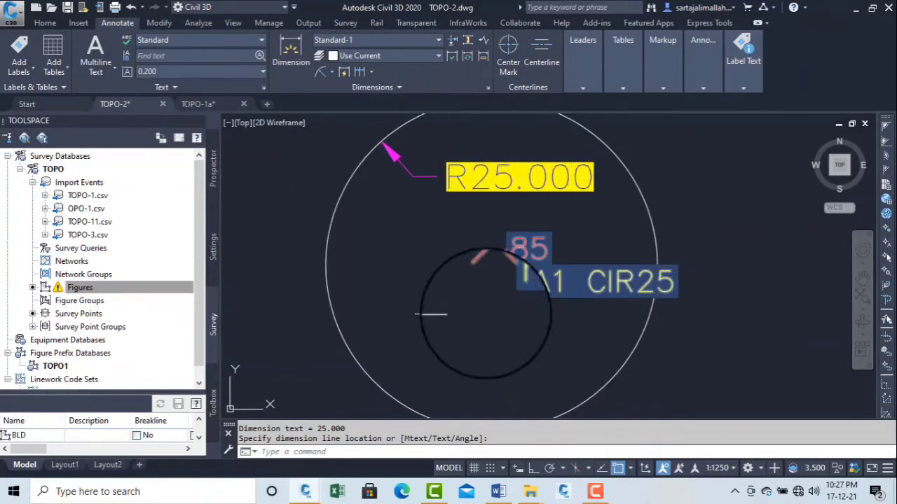
scroll(420, 191, "down", 4)
scroll(405, 294, "up", 3)
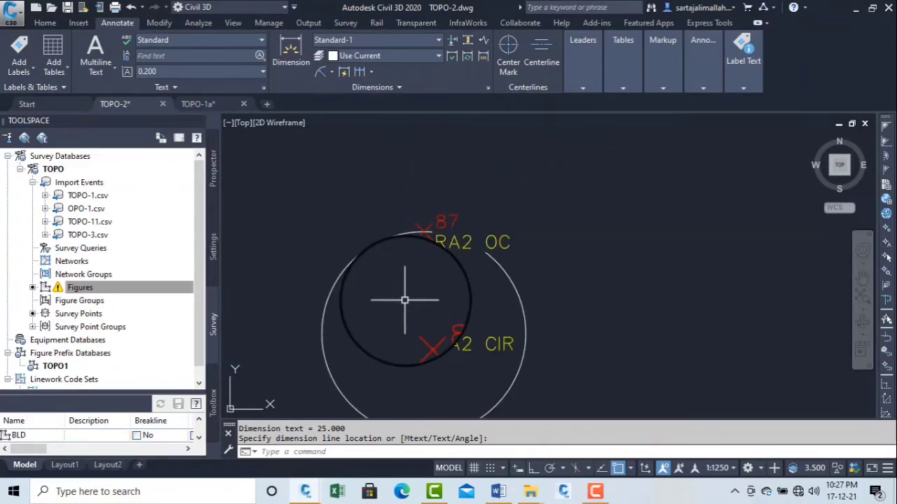
middle_click_drag(415, 312, 467, 256)
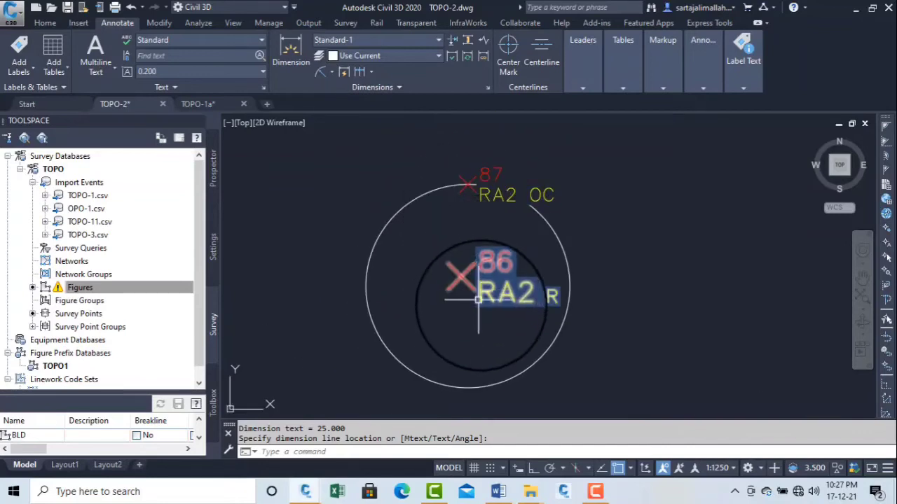
scroll(461, 266, "up", 2)
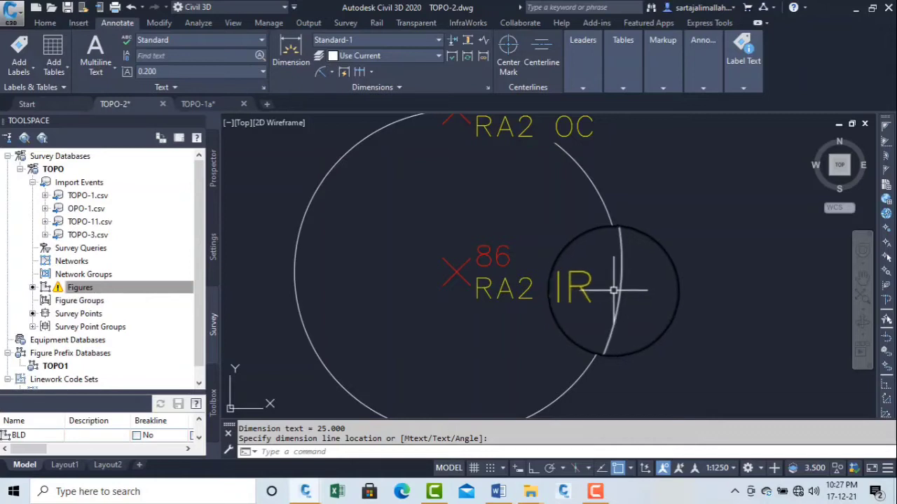
scroll(613, 290, "down", 2)
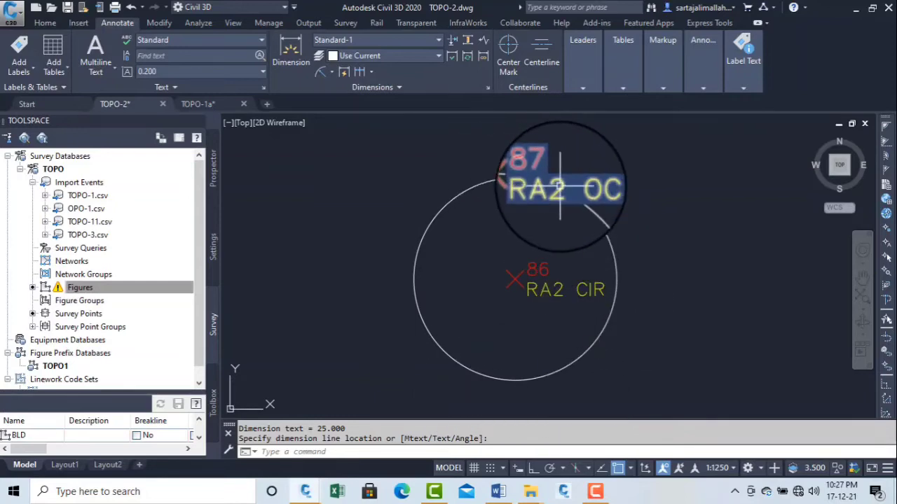
scroll(575, 189, "up", 2)
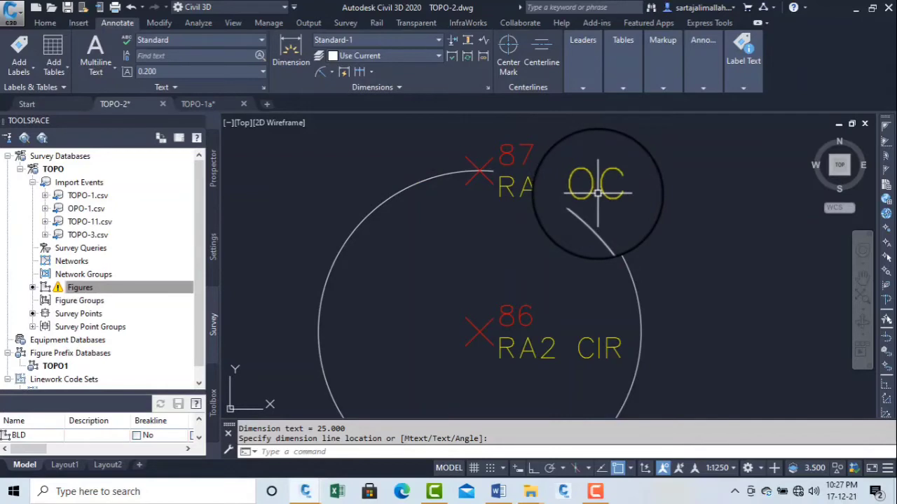
scroll(577, 190, "down", 5)
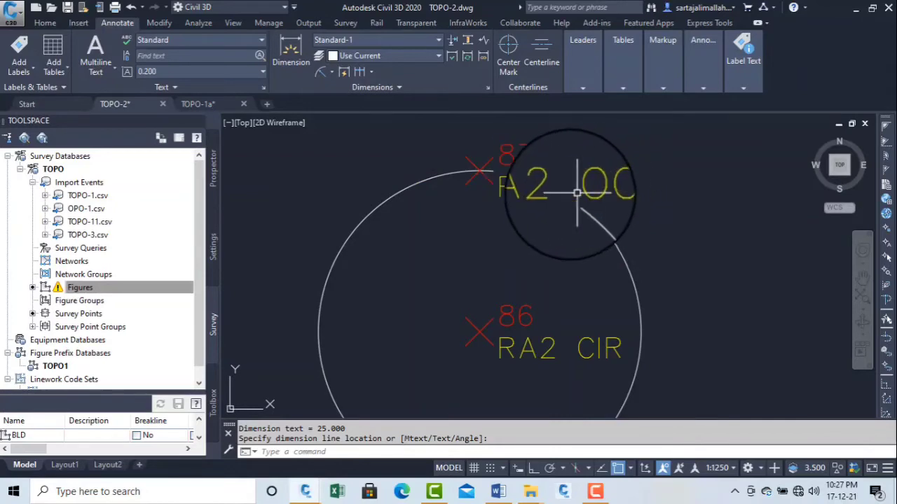
Step: Examine the three coded points on the RA3 circle and compare them with the dimensioned RA1 circle
scroll(705, 320, "up", 4)
middle_click_drag(656, 304, 416, 200)
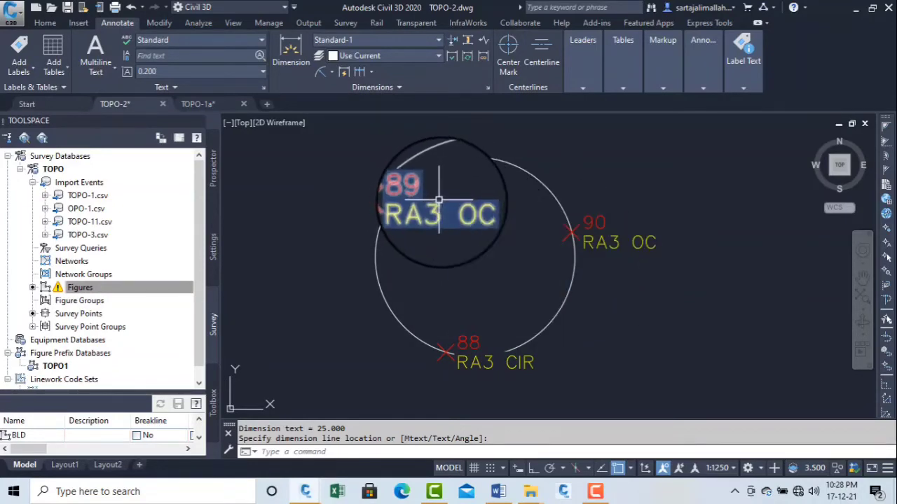
scroll(493, 284, "down", 2)
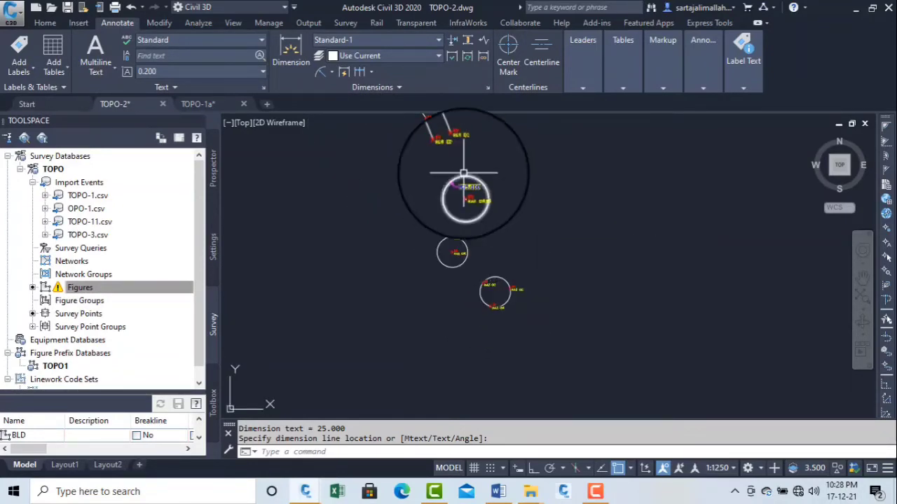
scroll(479, 237, "up", 4)
scroll(478, 239, "down", 5)
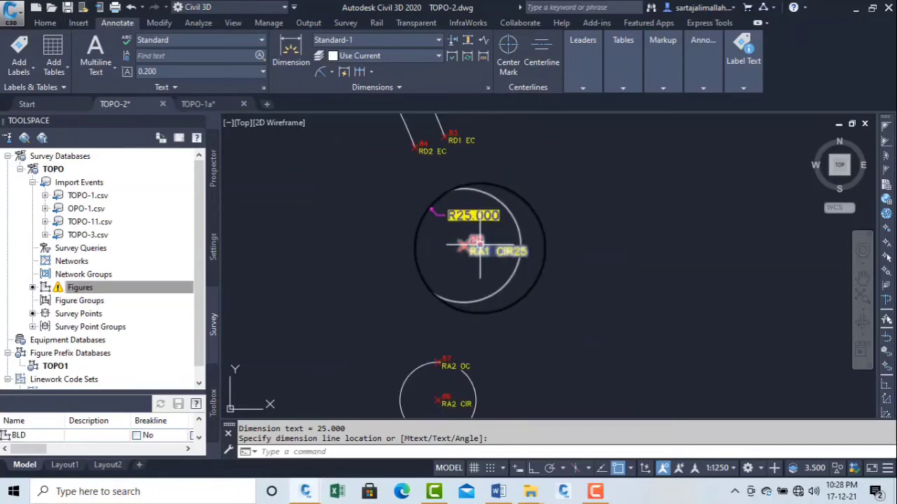
scroll(481, 246, "up", 1)
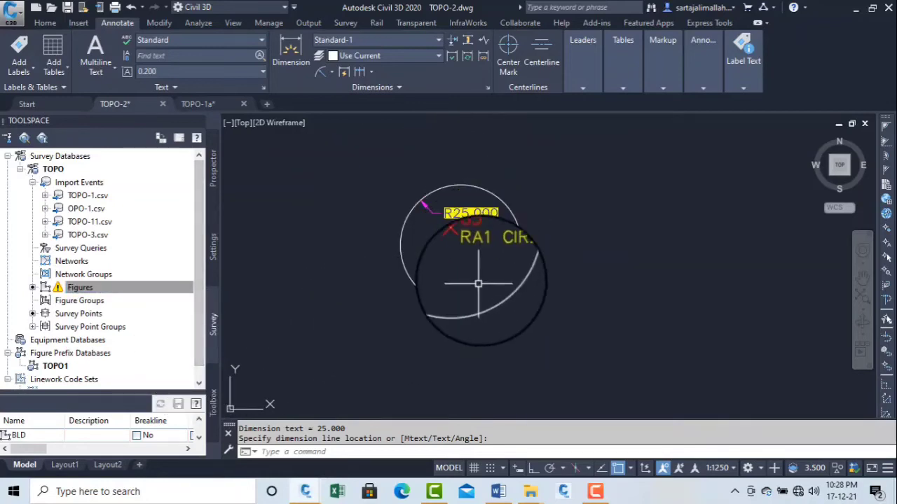
scroll(479, 264, "up", 4)
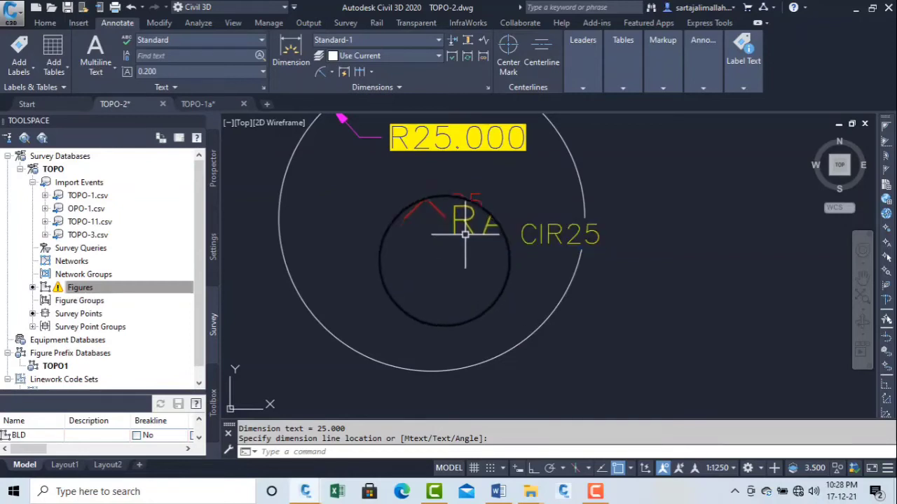
scroll(351, 209, "down", 3)
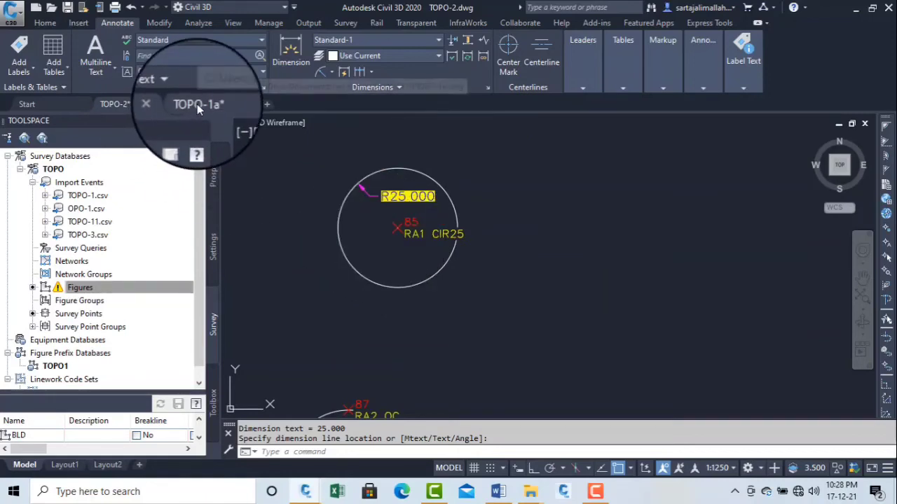
Step: Switch to the TOPO-1a drawing
left_click(197, 104)
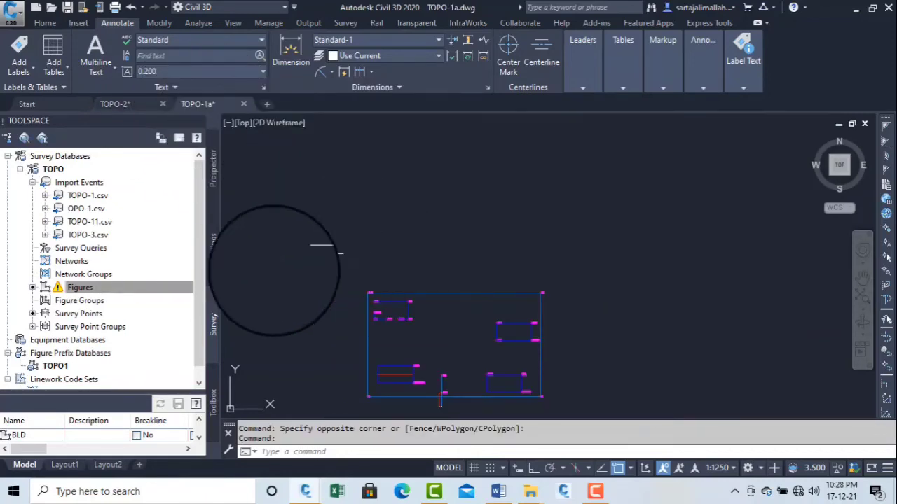
left_click(33, 195)
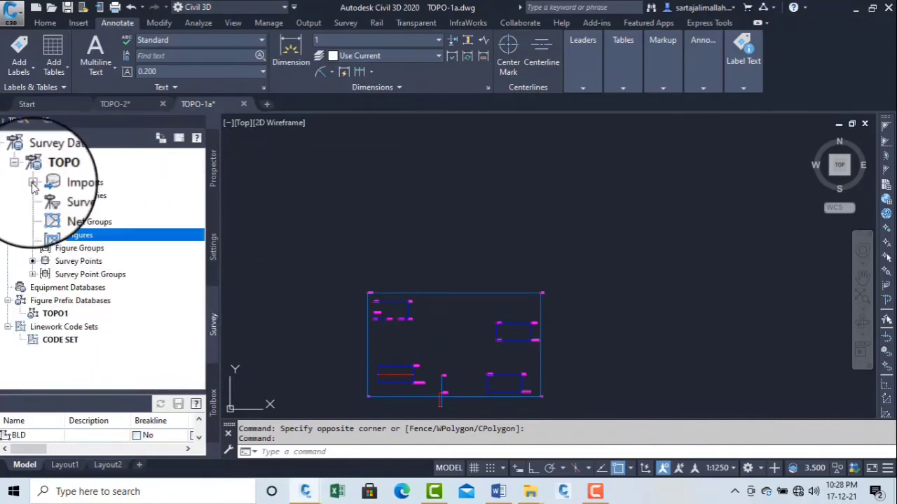
right_click(58, 157)
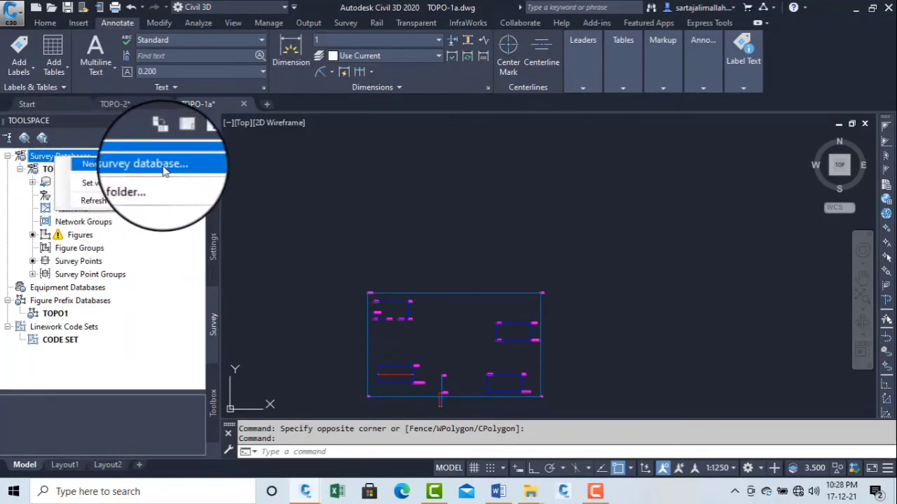
left_click(282, 229)
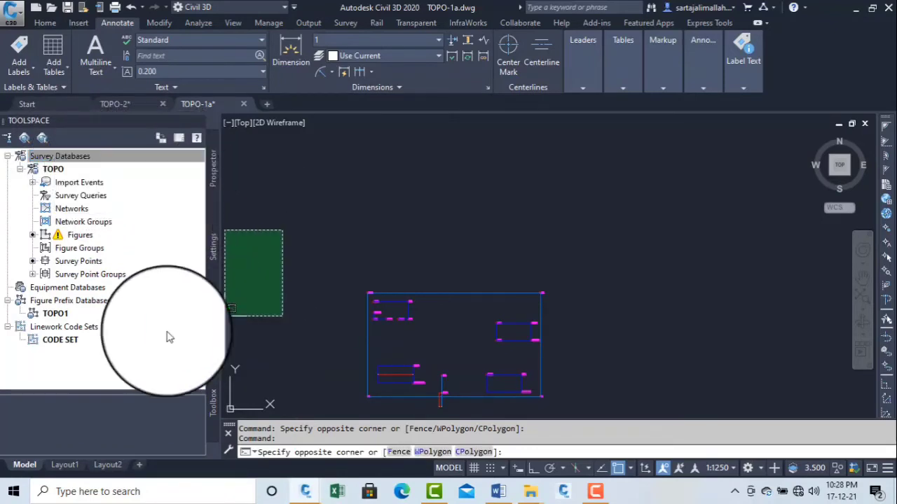
left_click(326, 300)
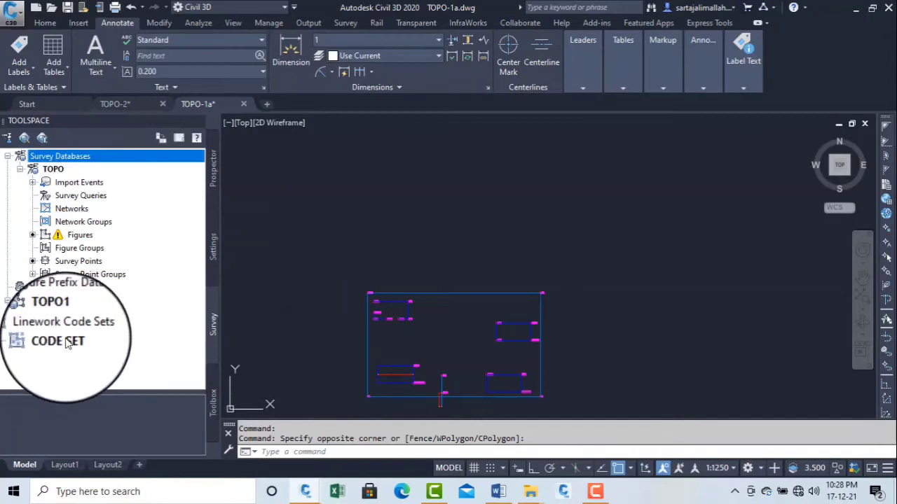
Step: Review the special, line segment and curve segment codes defined in the CODE SET linework code set
right_click(67, 341)
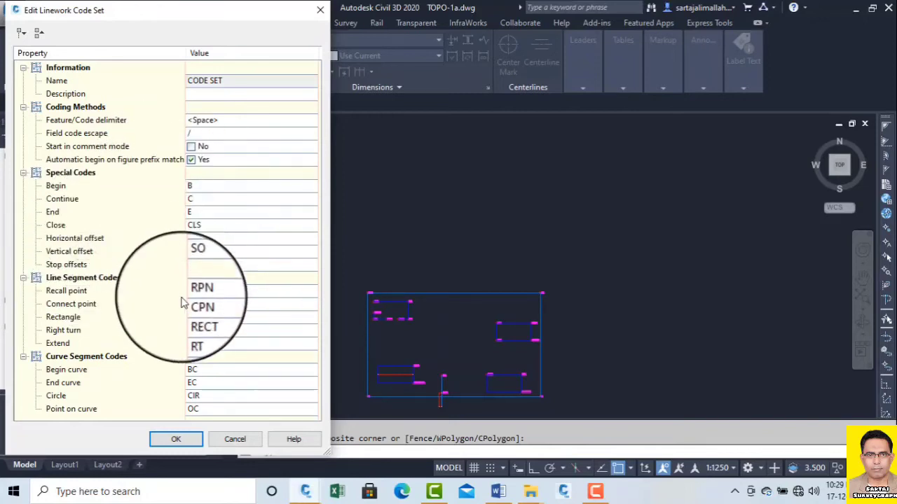
left_click(321, 13)
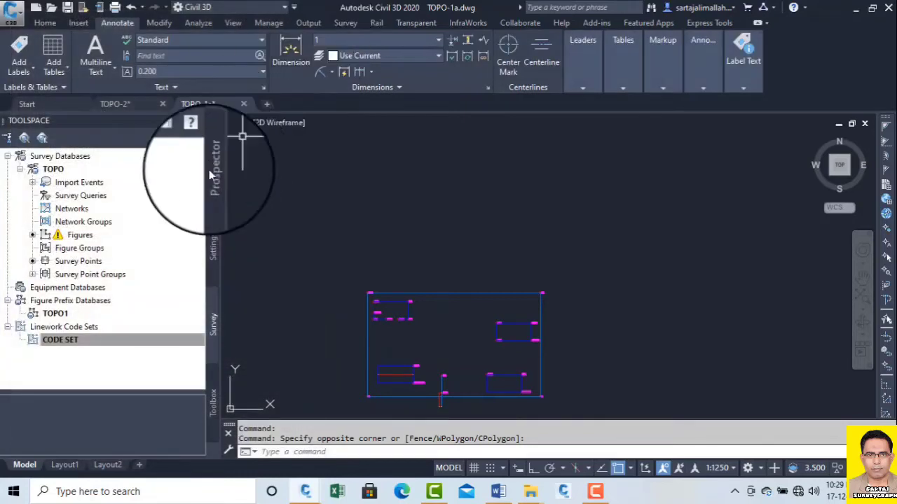
Step: Add a new figure prefix named RA to the TOPO1 figure prefix database
right_click(73, 303)
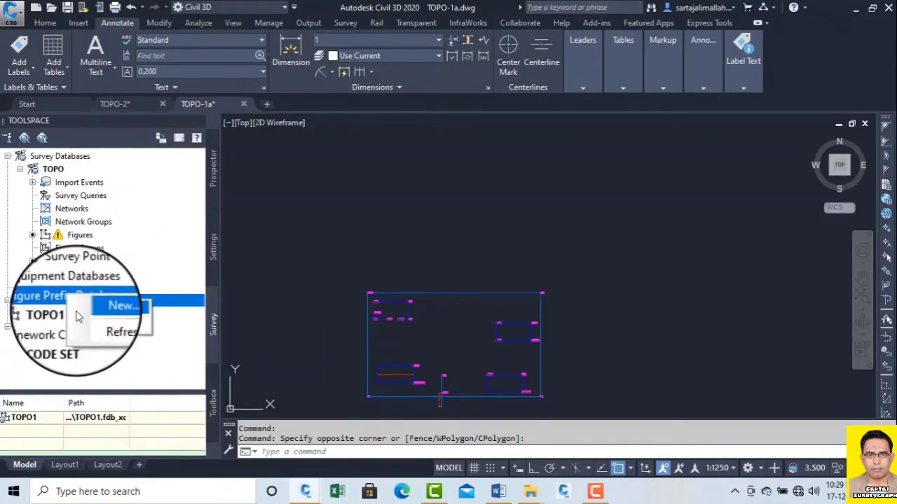
right_click(56, 315)
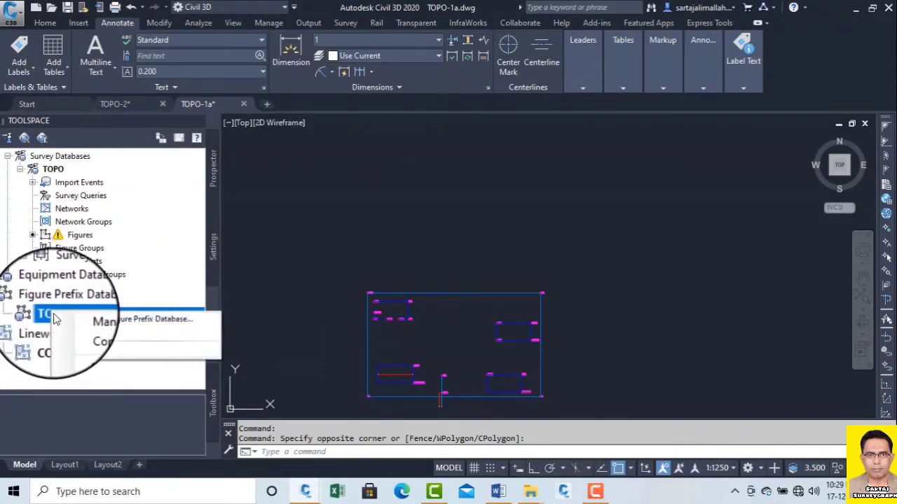
left_click(93, 321)
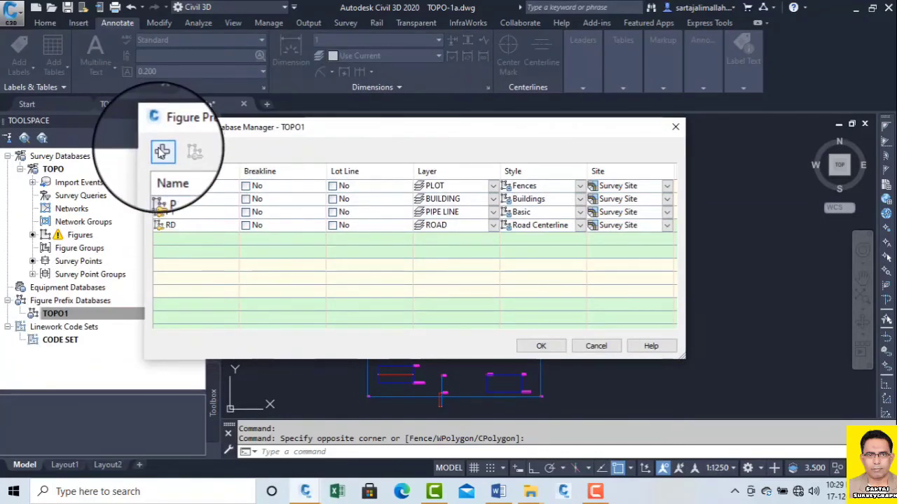
left_click(160, 150)
double_click(191, 239)
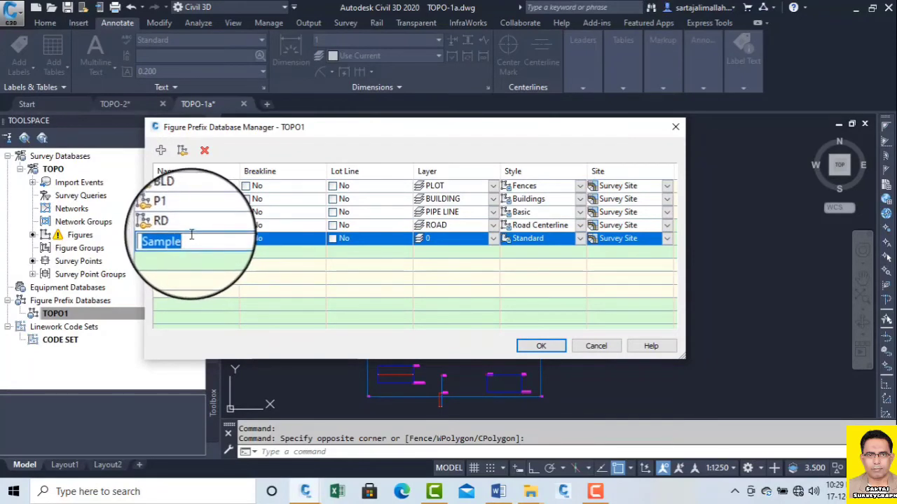
type("R")
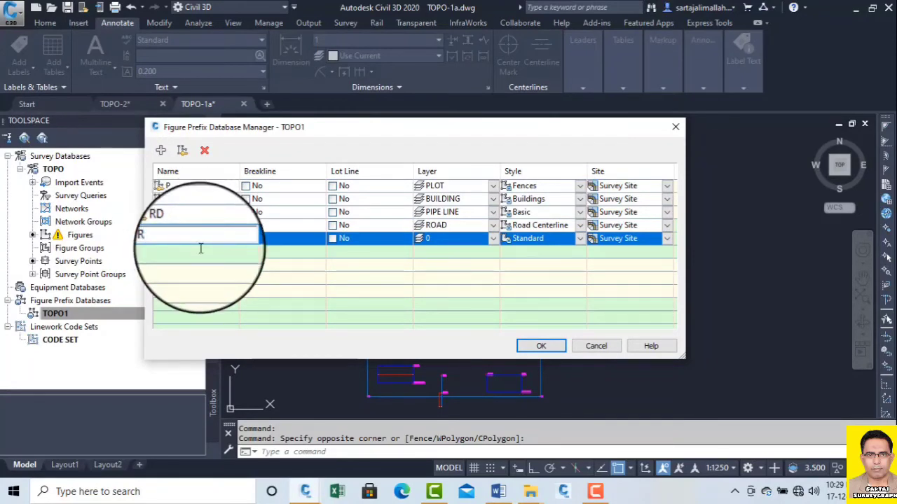
type("A")
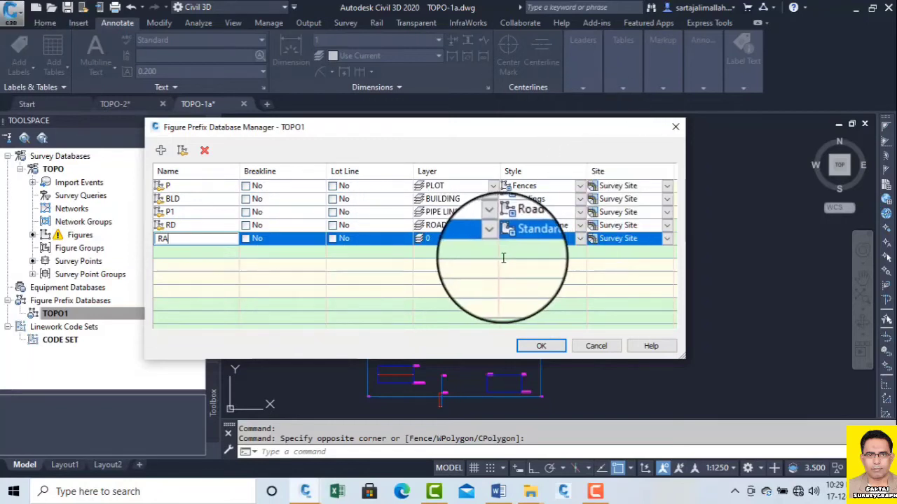
Step: Set the RA figure prefix's style to Curb and its layer to ROUND ABOUT
left_click(561, 239)
left_click(580, 240)
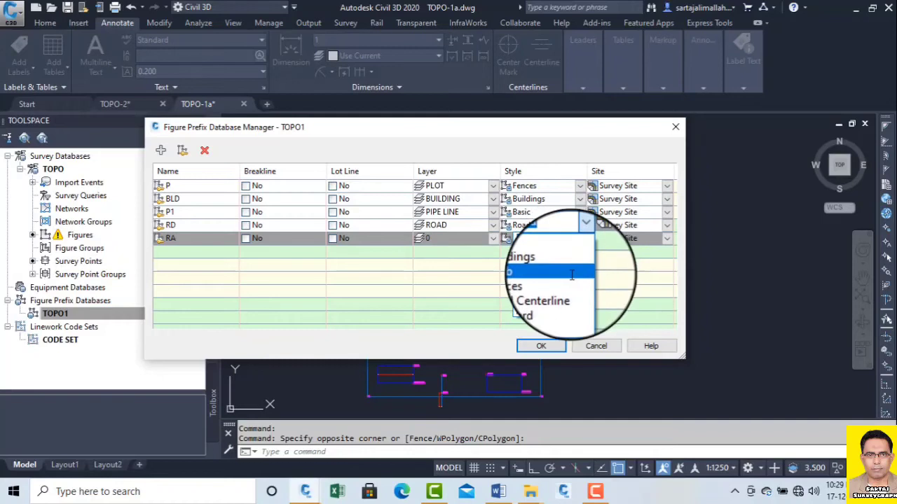
left_click(571, 274)
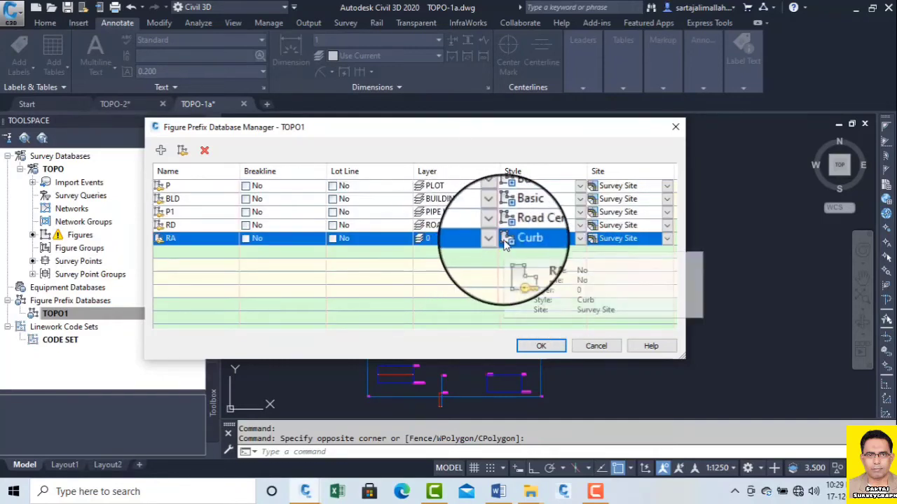
left_click(580, 241)
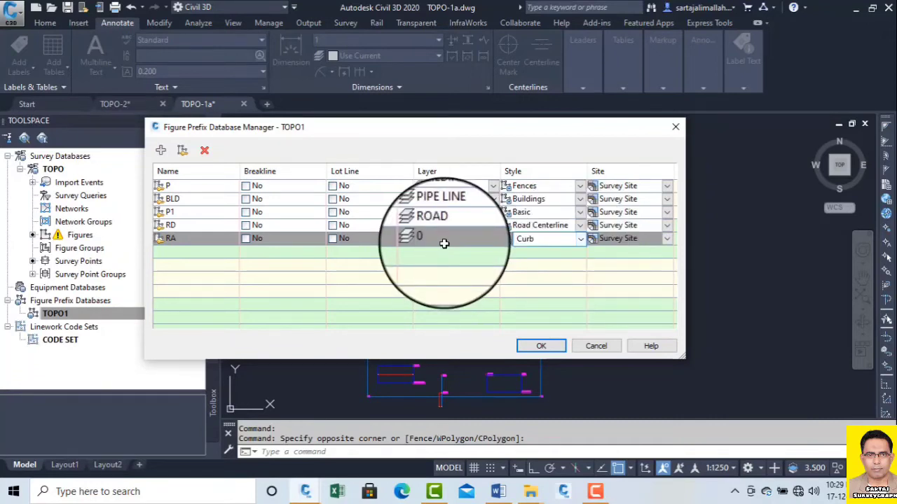
left_click(445, 244)
left_click(494, 239)
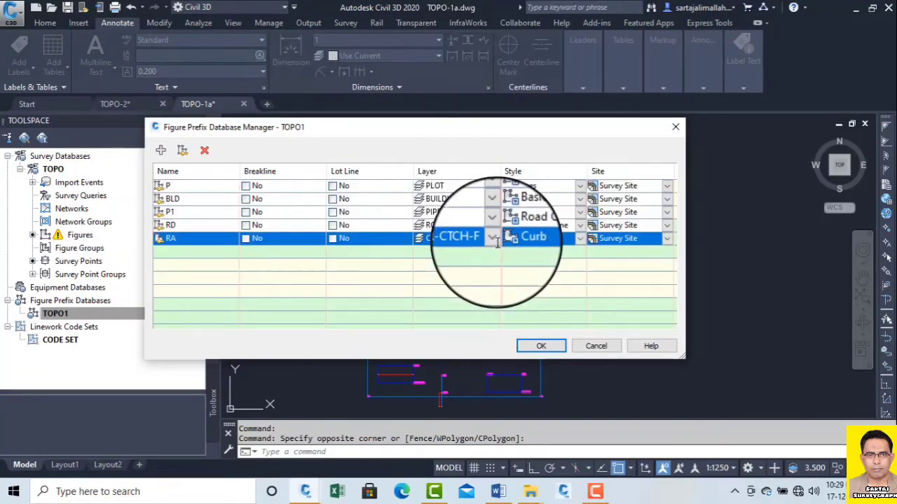
left_click(489, 239)
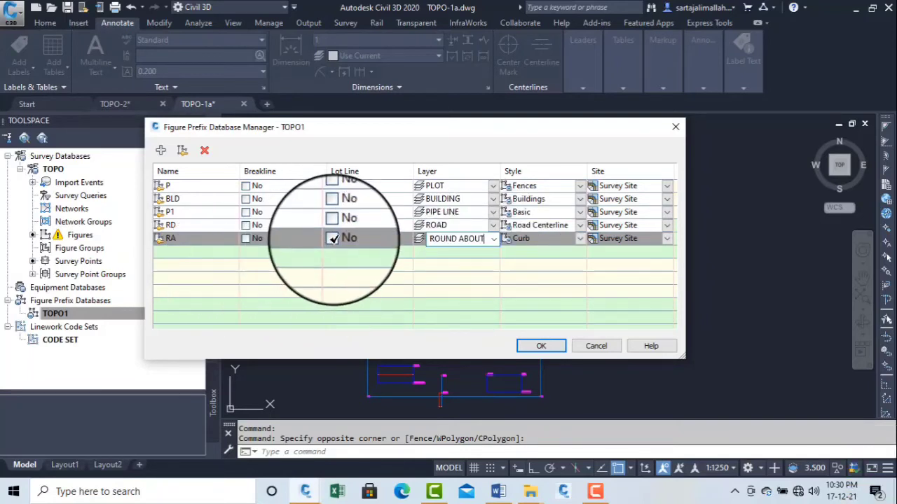
Step: Enable the lot line option for the BLD figure prefix and save the TOPO1 prefix database
left_click(333, 239)
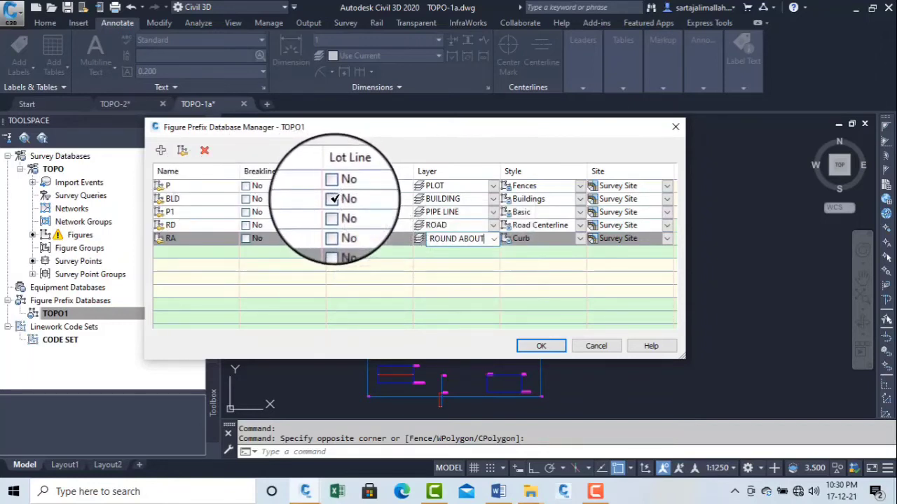
left_click(334, 199)
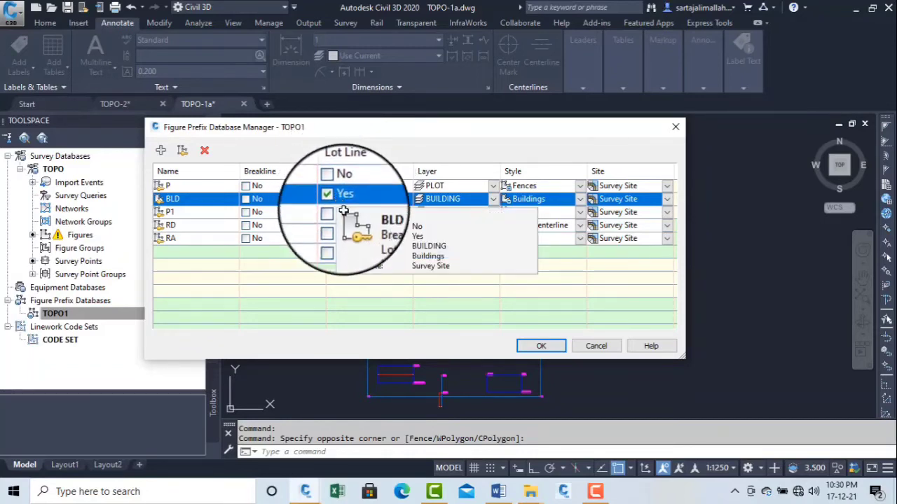
left_click(540, 347)
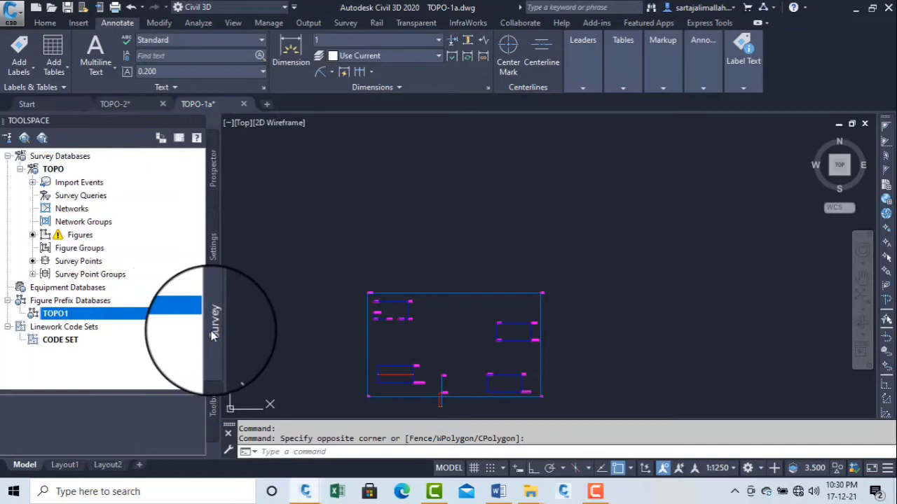
Step: Start a survey data import from the TOPO database's import events and open the survey database settings
right_click(81, 187)
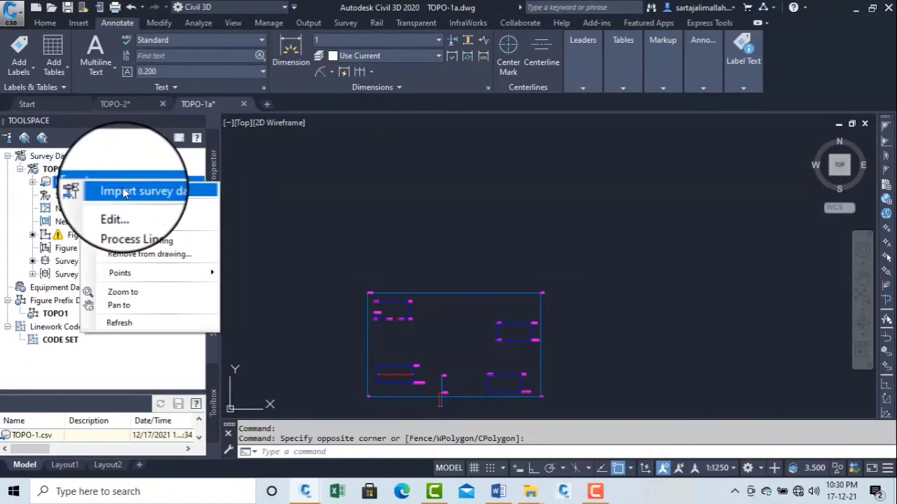
left_click(186, 195)
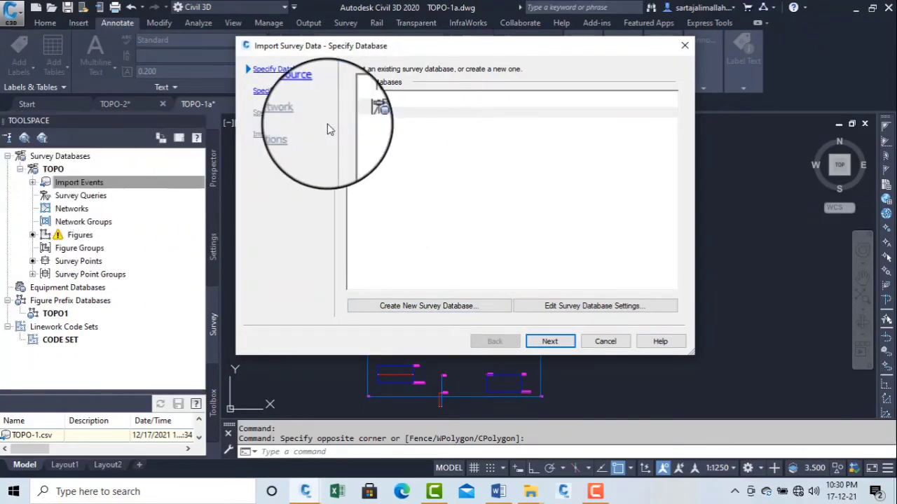
left_click(590, 313)
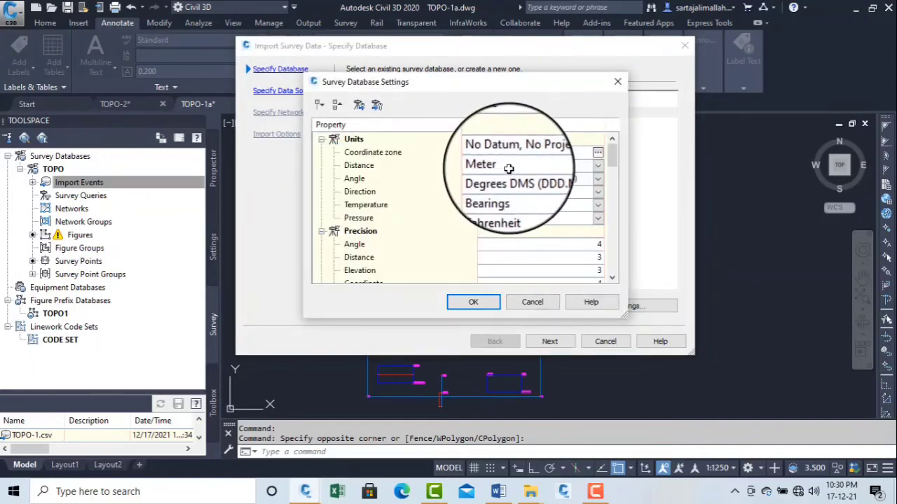
Step: Browse the coordinate zone categories, then accept No Datum, No Projection and the survey database settings
left_click(598, 154)
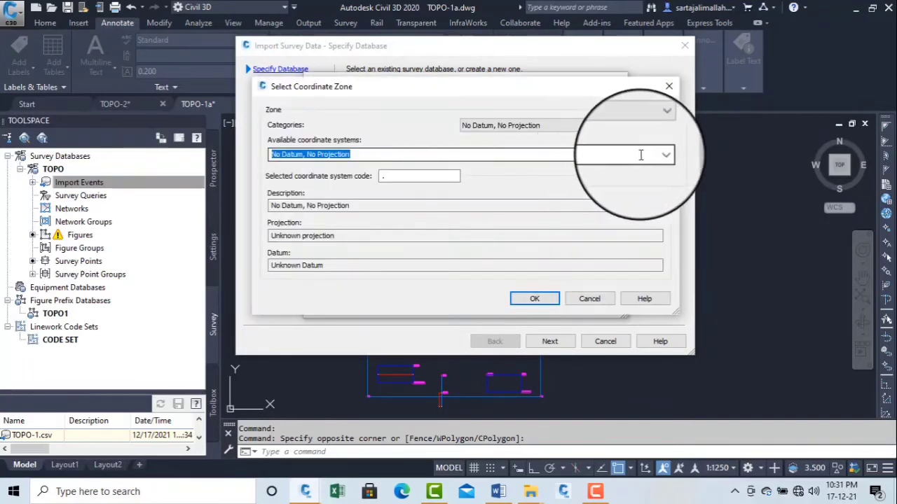
left_click(636, 128)
scroll(599, 303, "down", 4)
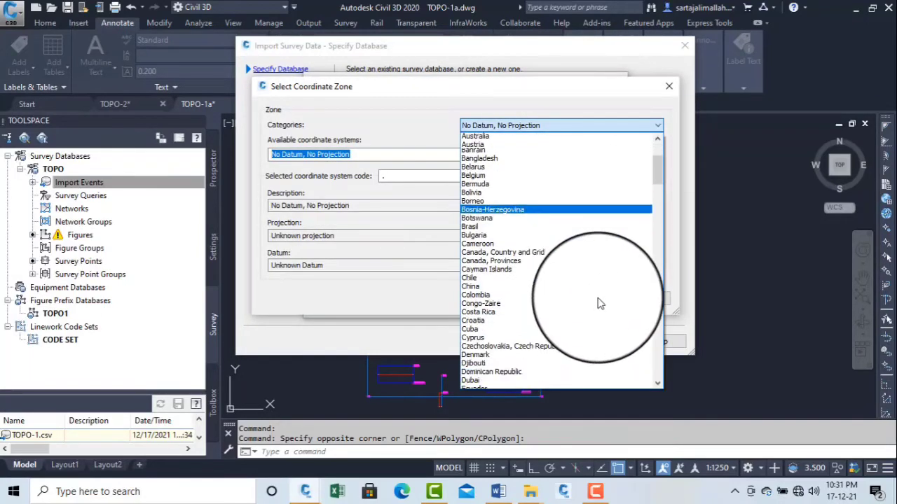
scroll(599, 303, "down", 20)
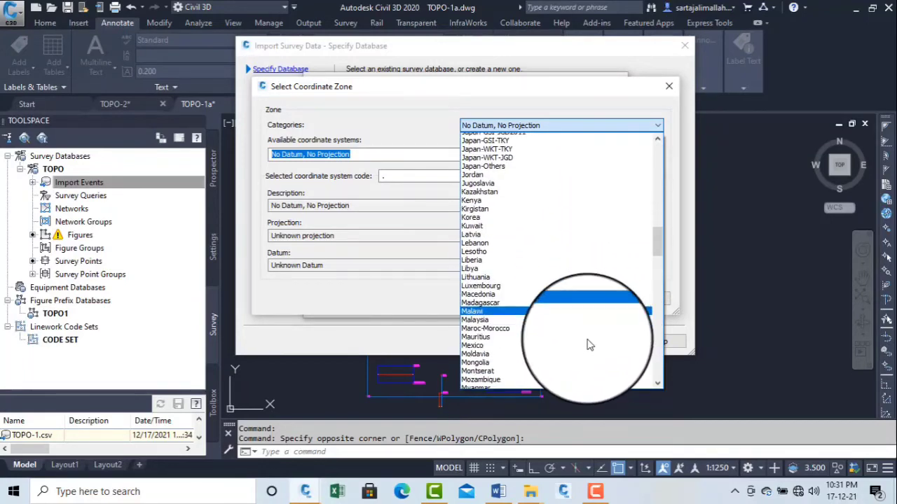
scroll(640, 140, "down", 20)
left_click(659, 125)
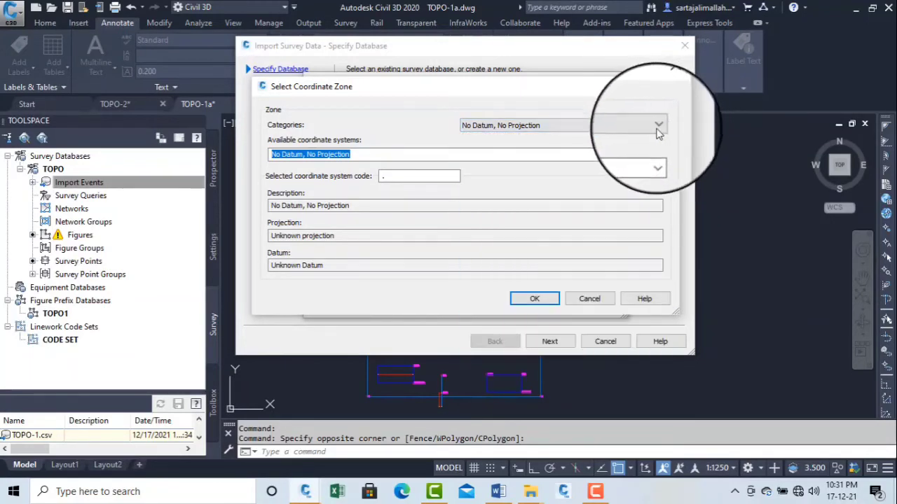
left_click(536, 300)
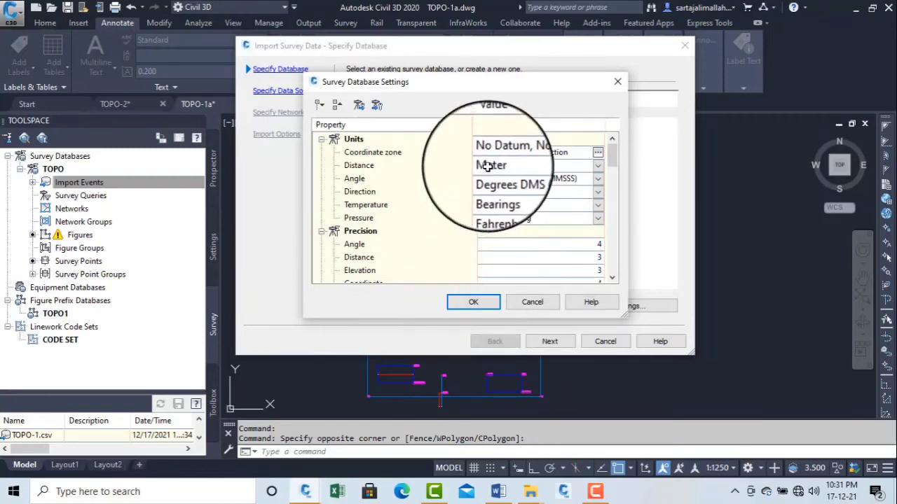
left_click(467, 309)
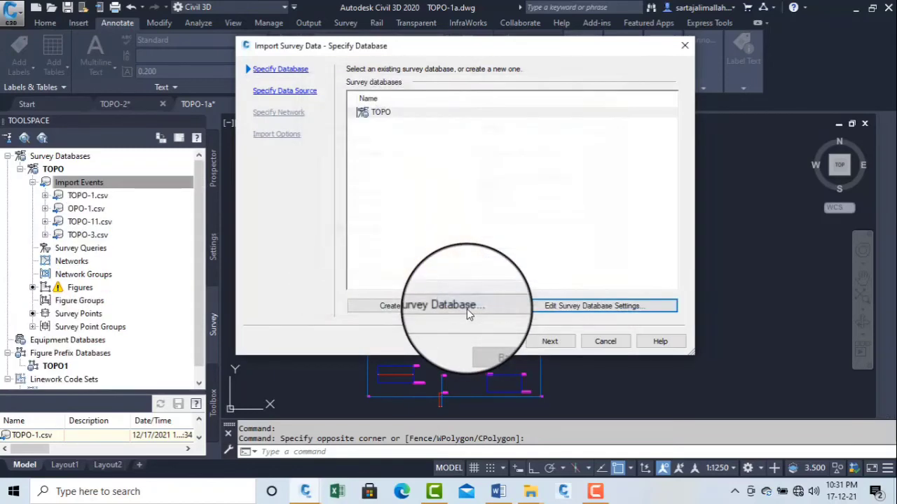
Step: Add TOPO-3.csv as the point file to import into the TOPO database, re-importing it through the existing import event
left_click(550, 343)
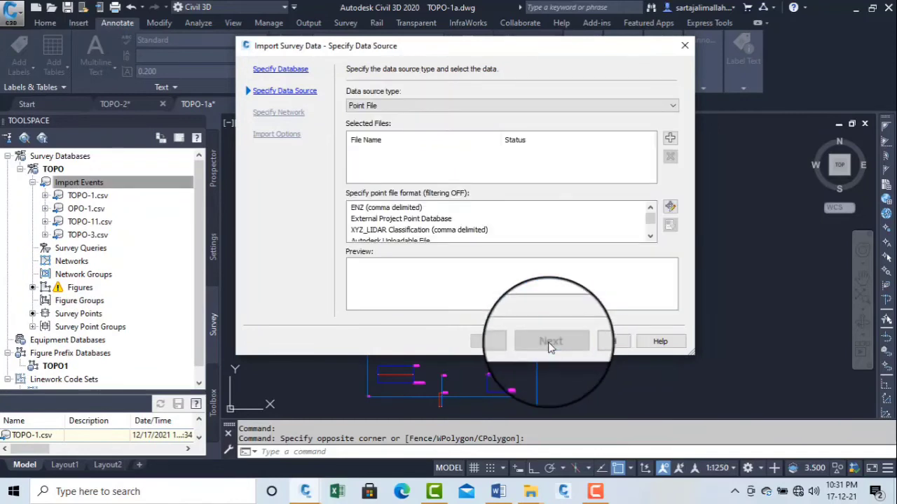
left_click(670, 138)
double_click(388, 152)
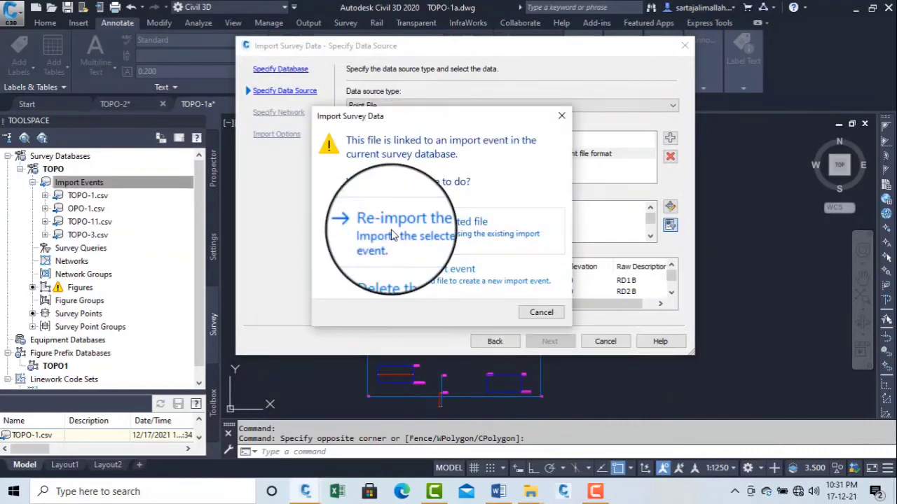
left_click(392, 235)
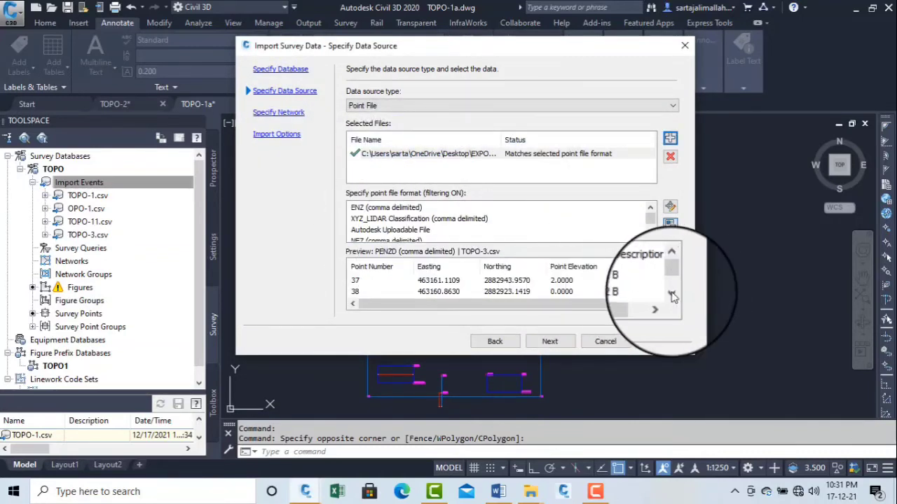
Step: Choose PENZD (comma delimited) as the point file format for TOPO-3.csv
left_click(651, 238)
left_click(650, 238)
left_click(651, 238)
left_click(650, 238)
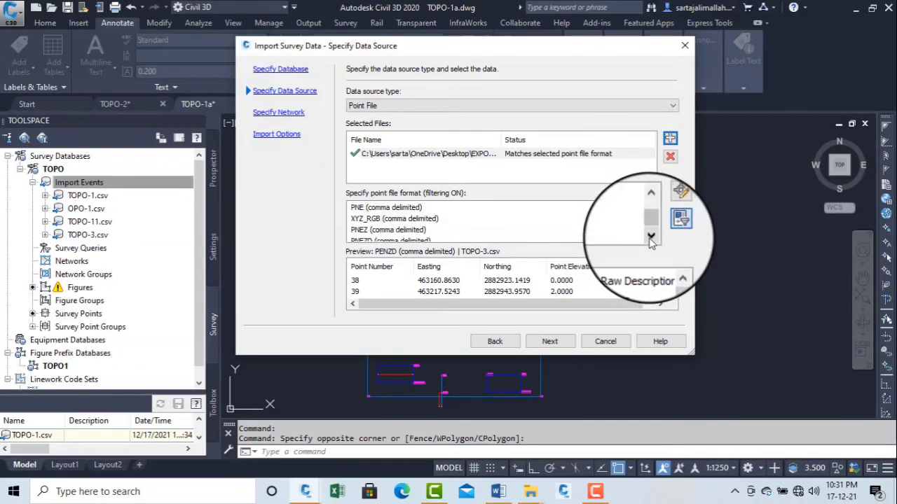
left_click(650, 208)
left_click(650, 209)
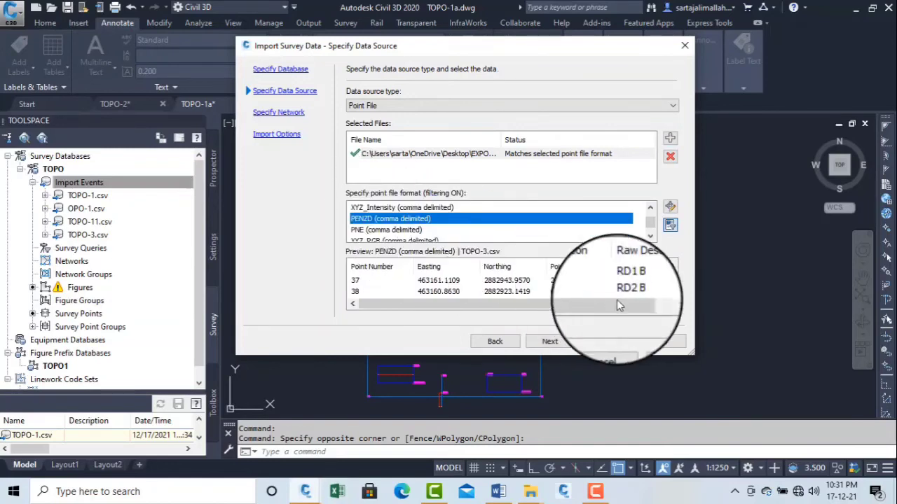
Step: Leave the survey network as none and set the import options to CODE SET with linework processed by import order
left_click(545, 346)
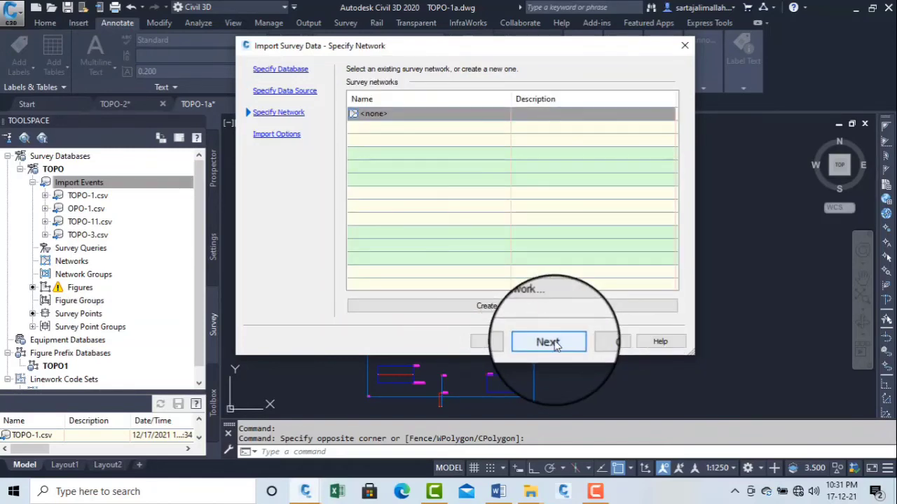
left_click(554, 343)
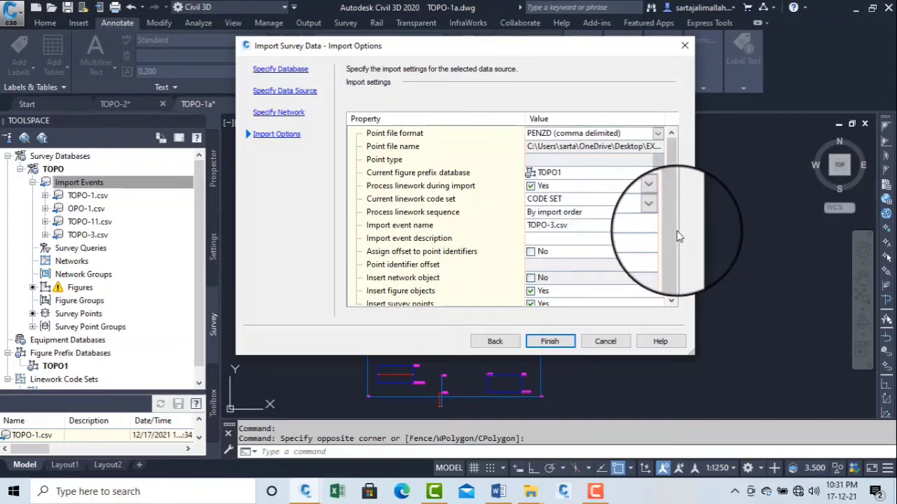
scroll(676, 238, "down", 1)
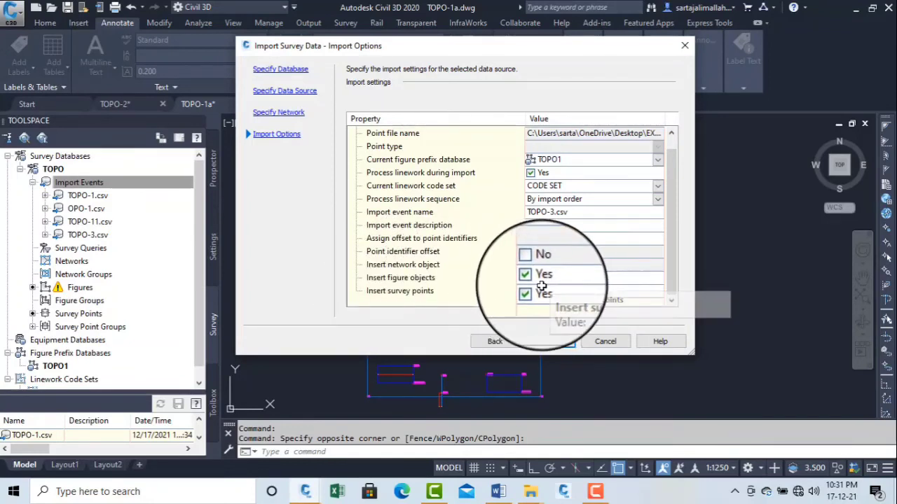
scroll(670, 237, "up", 1)
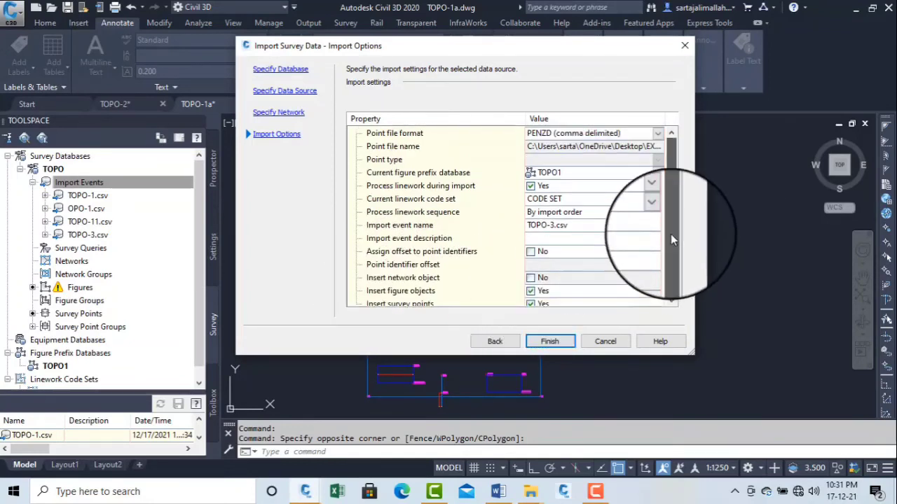
left_click(658, 200)
left_click(594, 213)
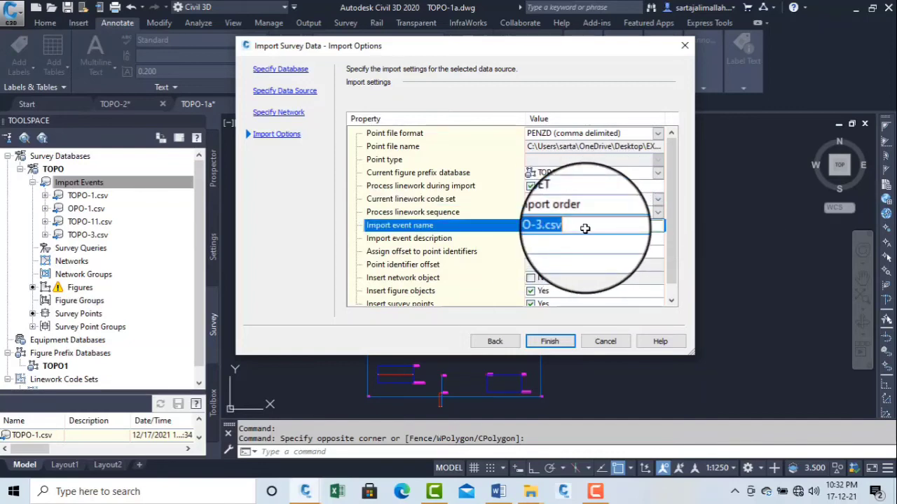
Step: Finish the import and accept re-importing TOPO-3.csv with linework processing, figure objects and survey points enabled
left_click(550, 341)
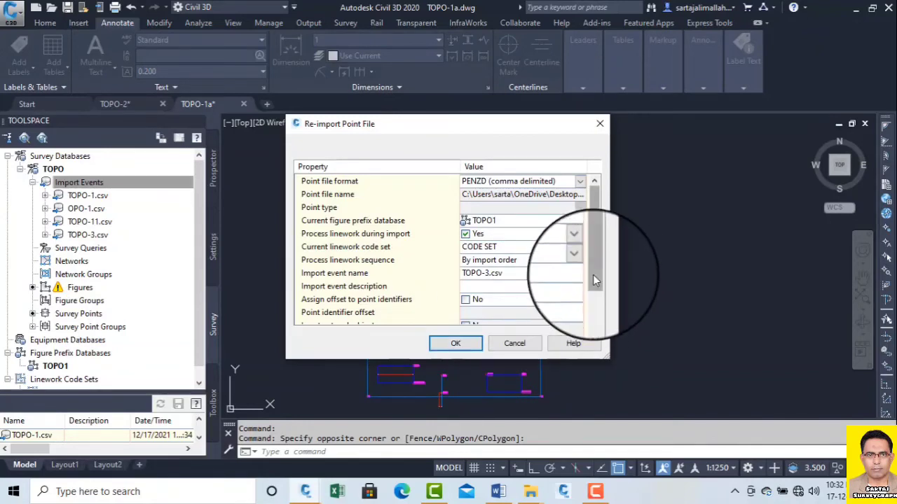
scroll(594, 280, "down", 1)
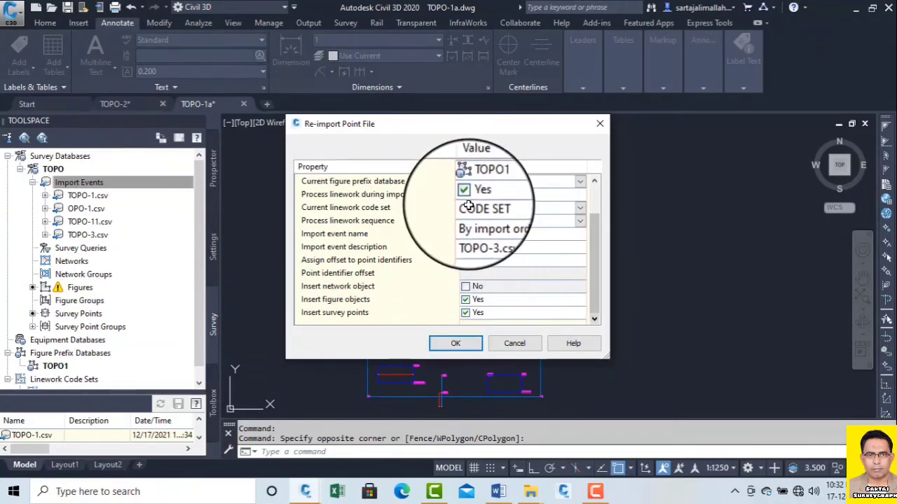
left_click(457, 344)
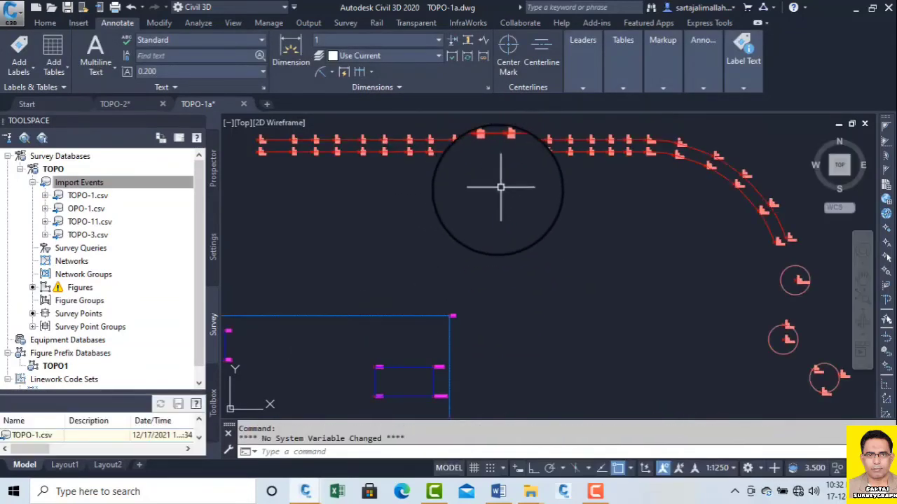
Step: Add a radius dimension to the RA1 CIR25 circle at point 85
scroll(500, 187, "down", 4)
scroll(561, 200, "up", 10)
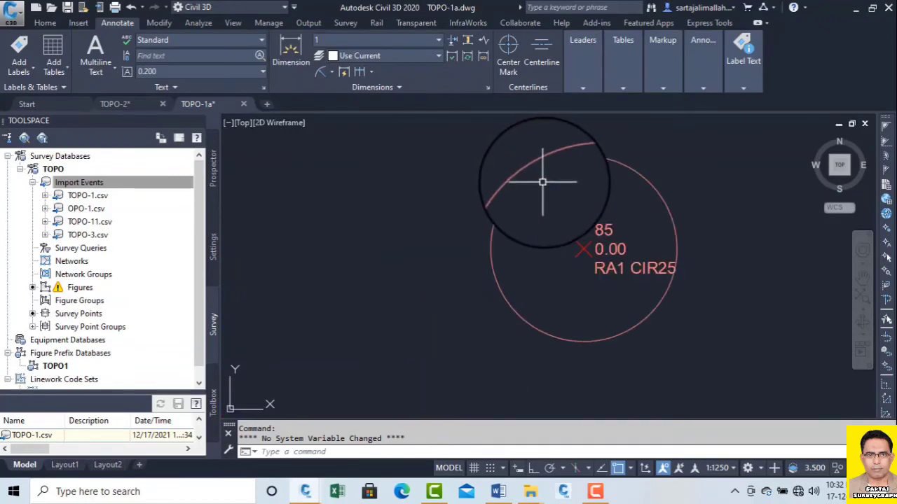
scroll(547, 181, "down", 4)
scroll(568, 200, "up", 5)
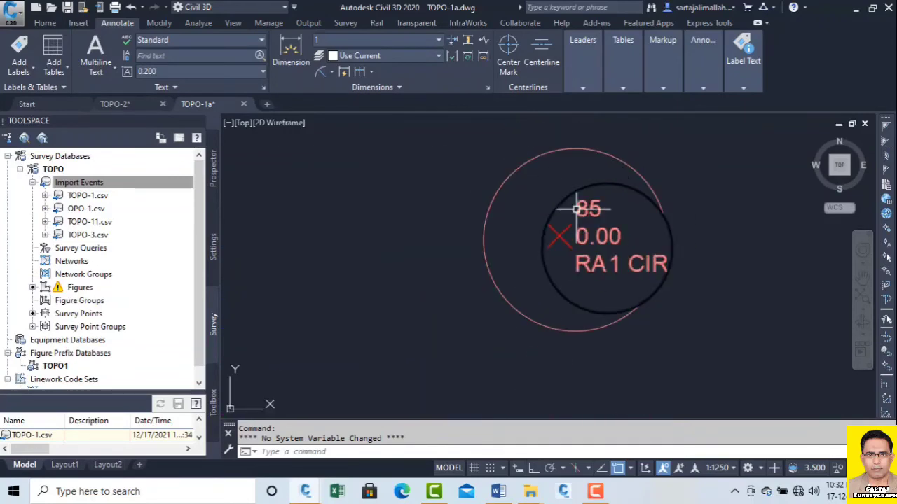
scroll(576, 209, "up", 4)
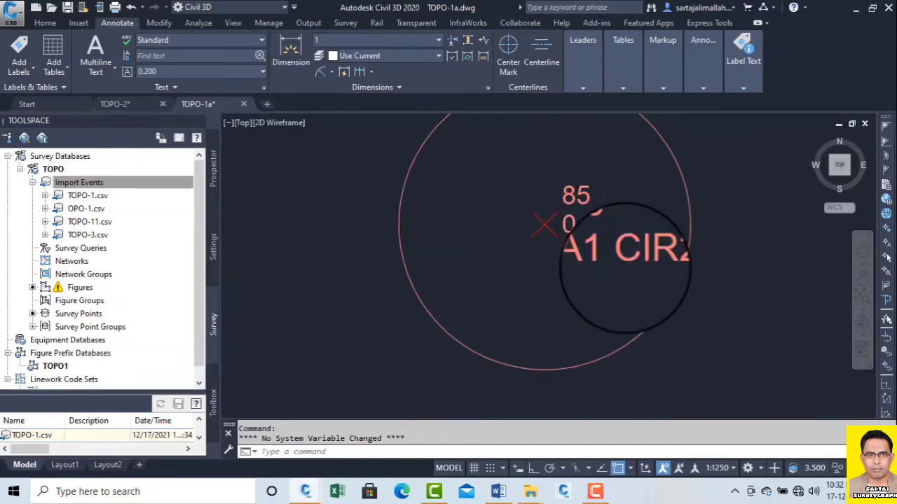
left_click(358, 73)
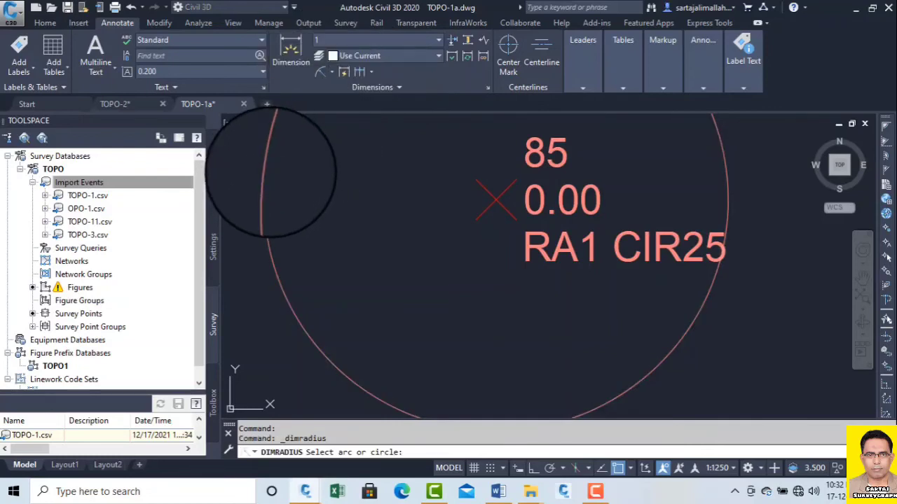
left_click(269, 167)
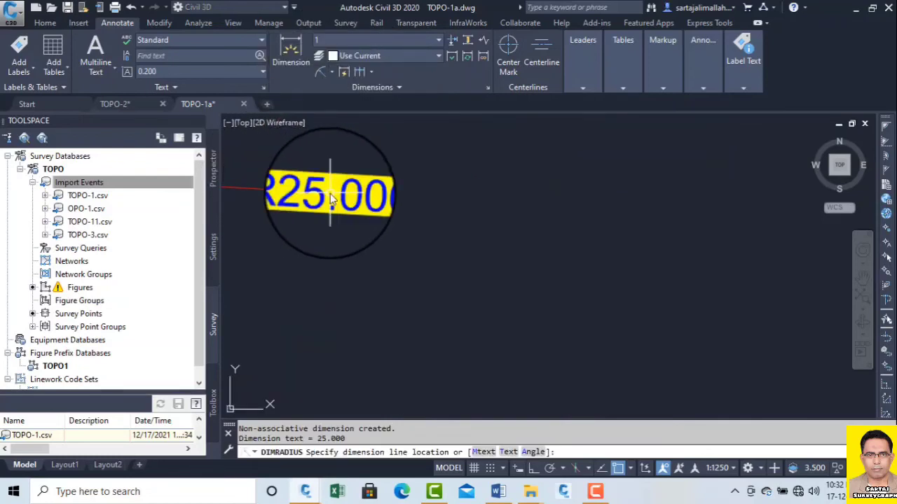
left_click(350, 193)
Step: Examine the RA1, RA2 and RA3 circle figures and their CIR and OC points against the rest of the survey drawing
scroll(404, 200, "down", 3)
scroll(457, 217, "down", 3)
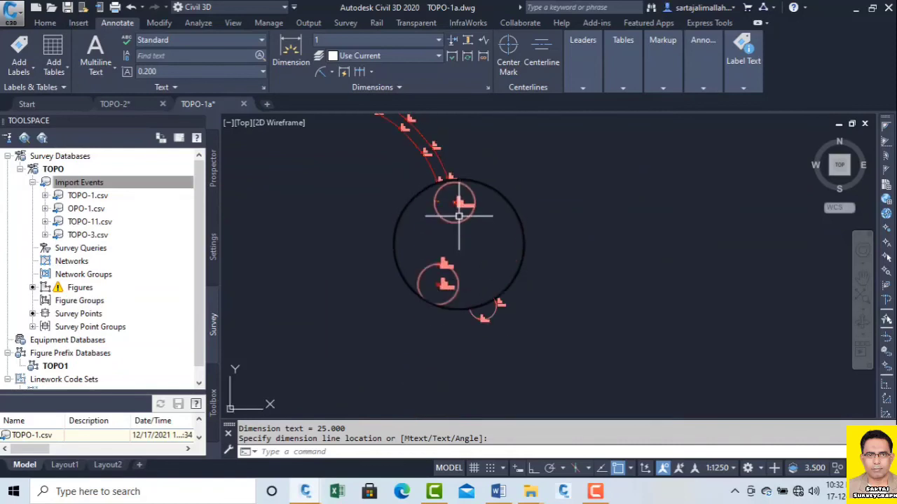
scroll(446, 282, "up", 4)
middle_click_drag(447, 180, 462, 252)
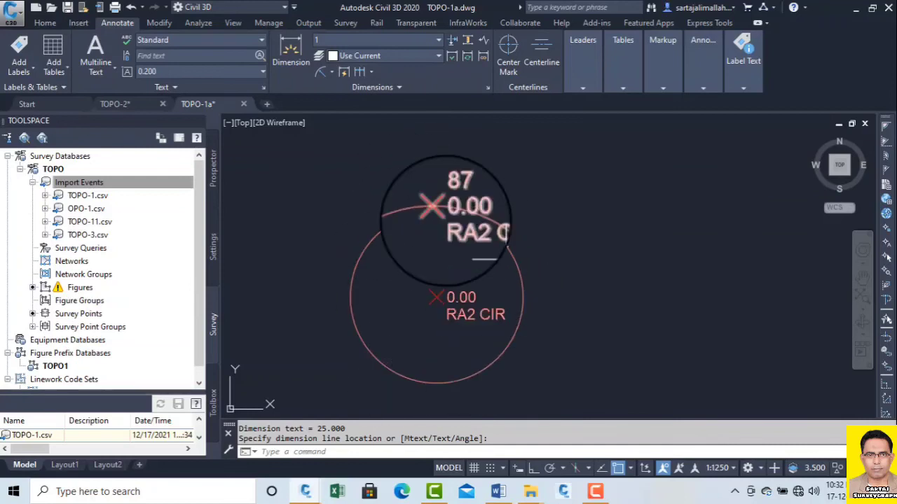
scroll(448, 259, "down", 3)
scroll(483, 284, "up", 4)
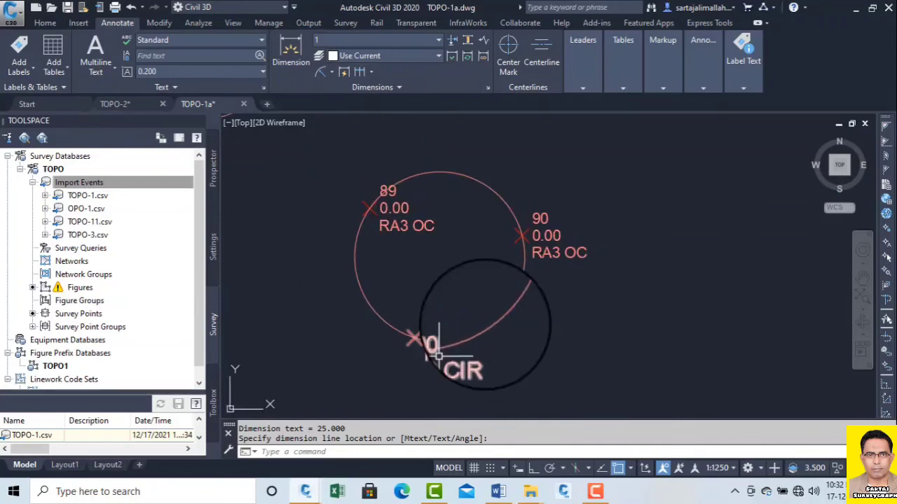
scroll(545, 245, "down", 2)
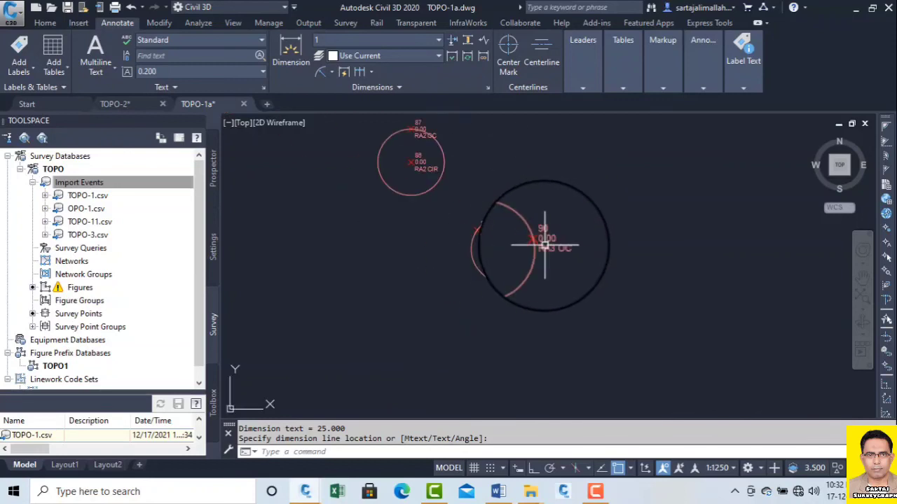
scroll(543, 247, "up", 4)
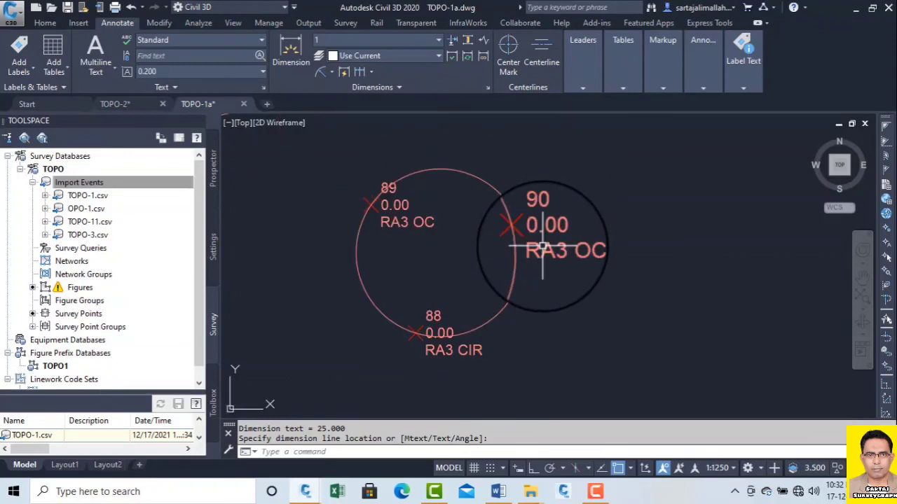
scroll(544, 247, "down", 3)
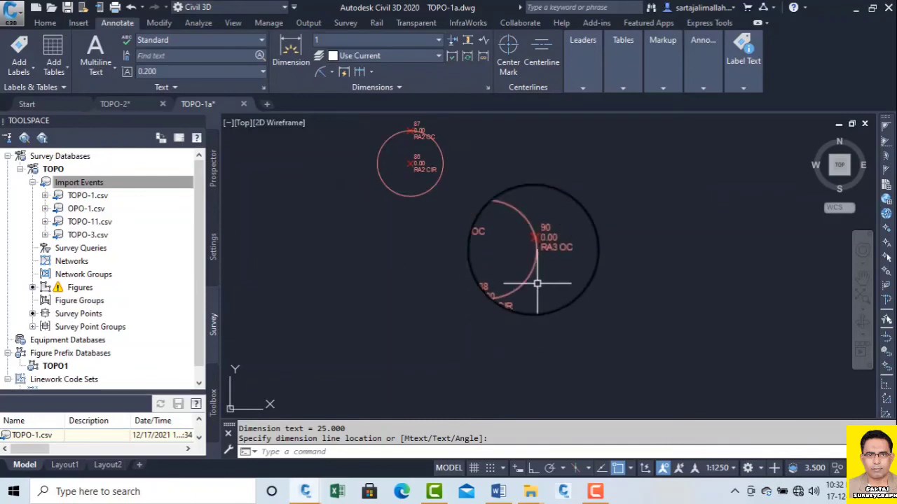
scroll(510, 238, "down", 3)
scroll(507, 223, "up", 5)
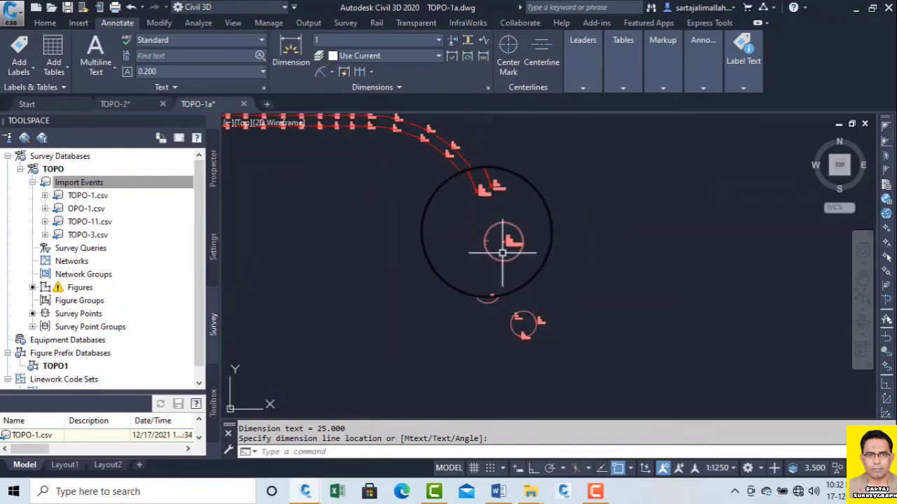
scroll(485, 230, "down", 3)
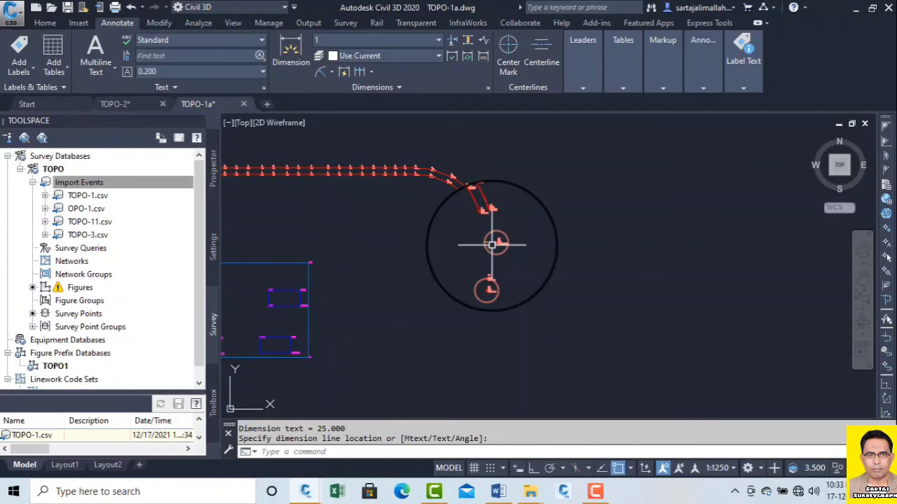
scroll(492, 244, "up", 3)
scroll(496, 241, "down", 6)
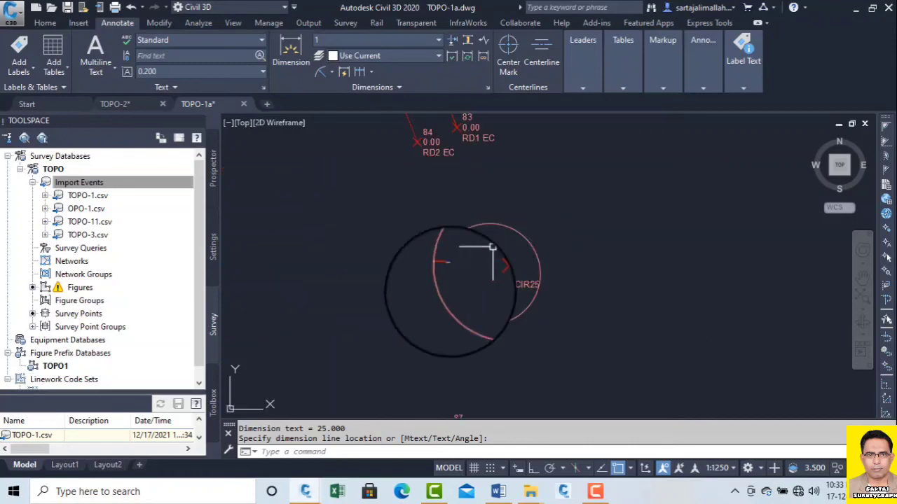
scroll(405, 260, "up", 2)
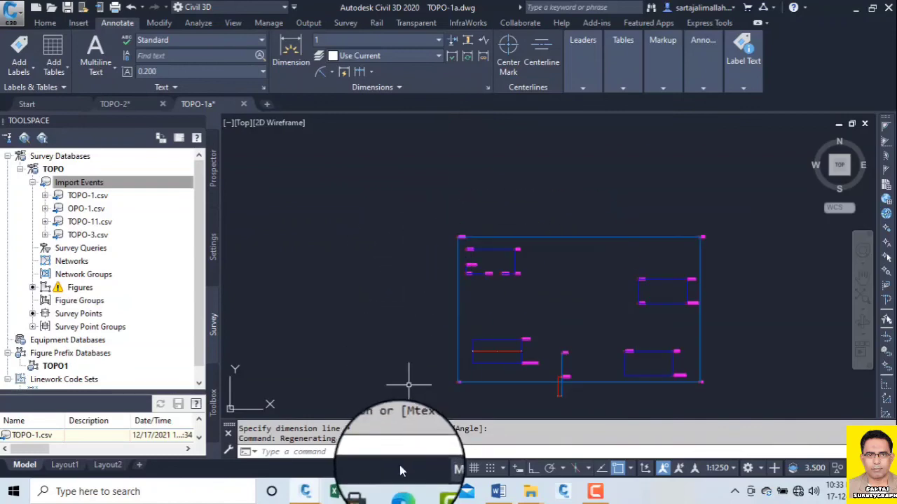
Step: Switch to the TOPO-2 drawing and review the special, line segment and curve segment codes in its linework code set image
left_click(121, 104)
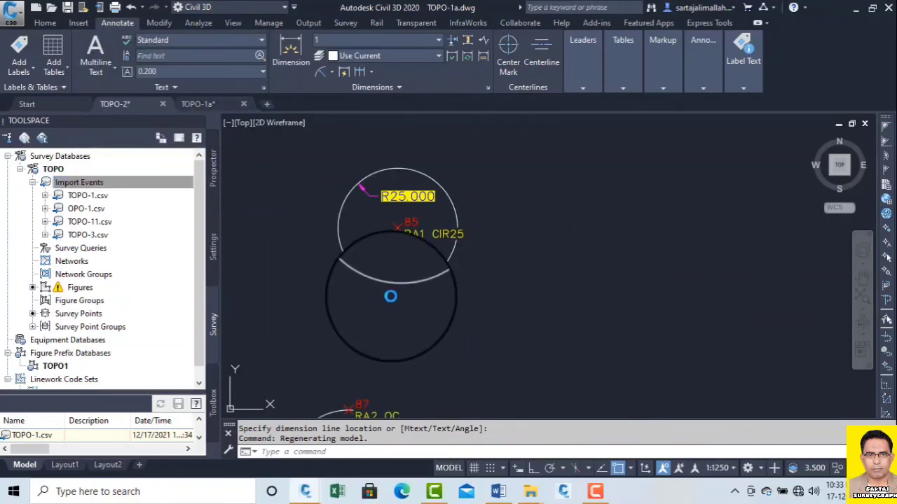
scroll(477, 271, "down", 5)
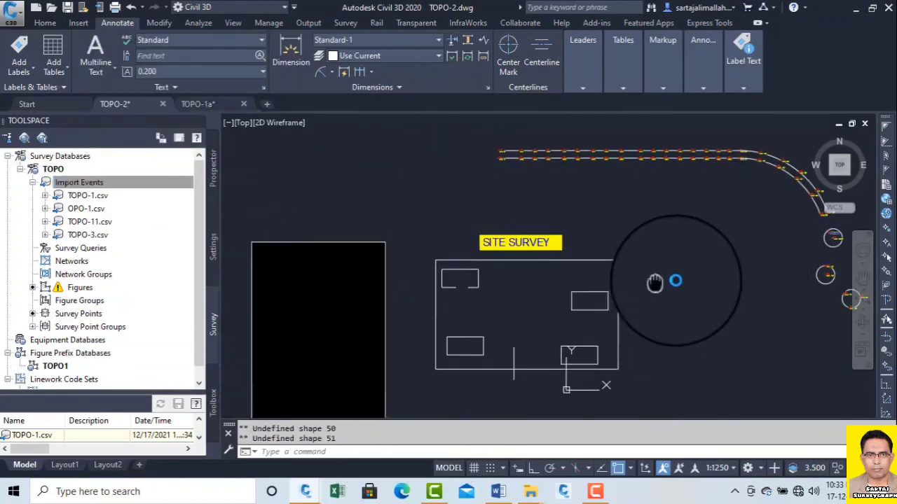
scroll(404, 259, "up", 8)
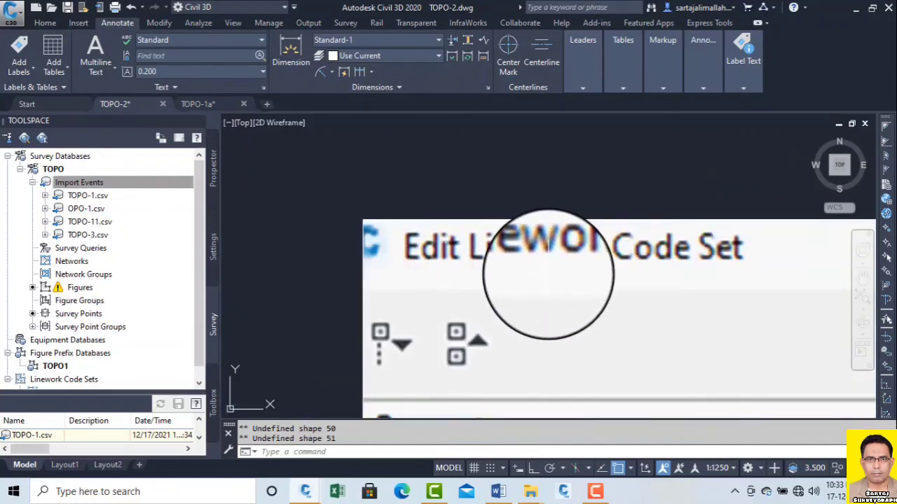
scroll(479, 231, "down", 6)
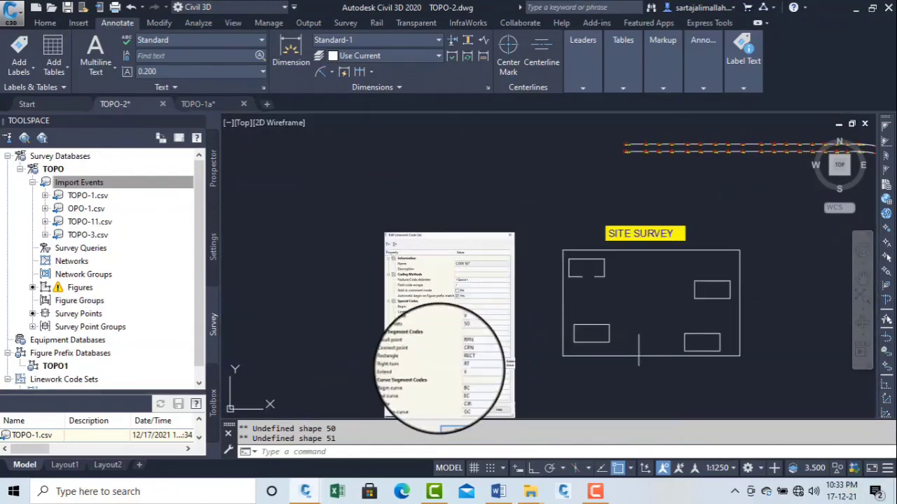
scroll(448, 378, "up", 6)
scroll(509, 318, "up", 2)
scroll(467, 273, "down", 3)
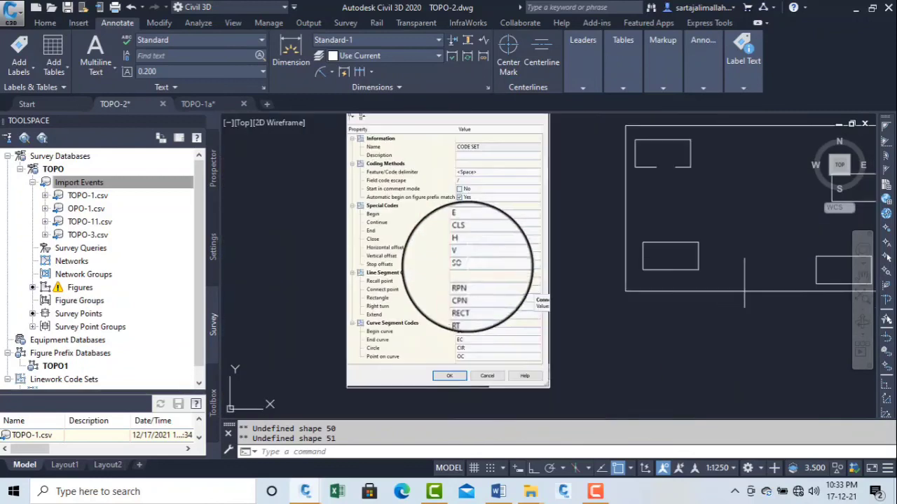
scroll(470, 315, "up", 2)
middle_click_drag(465, 308, 464, 209)
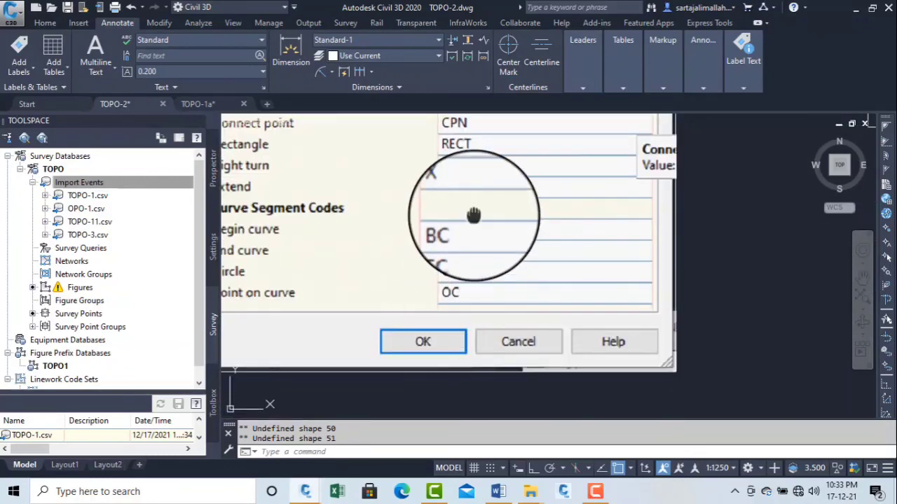
middle_click_drag(473, 215, 482, 296)
middle_click_drag(477, 215, 479, 260)
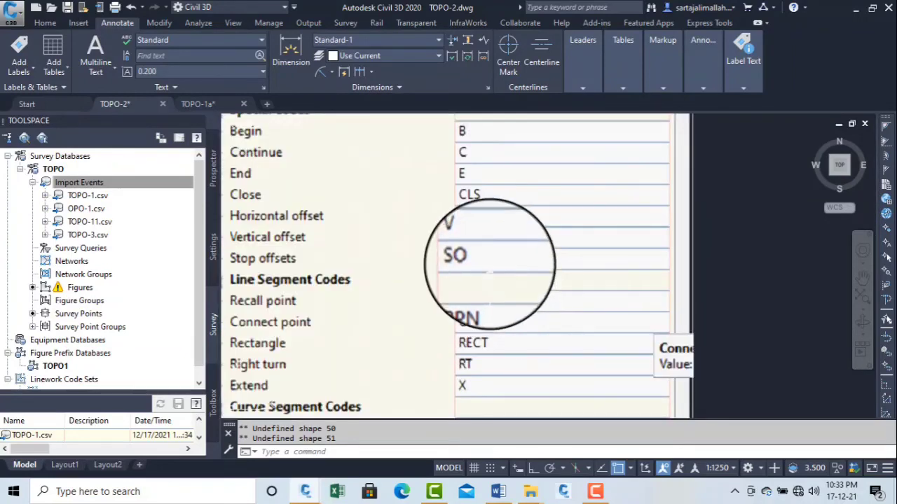
scroll(469, 216, "up", 4)
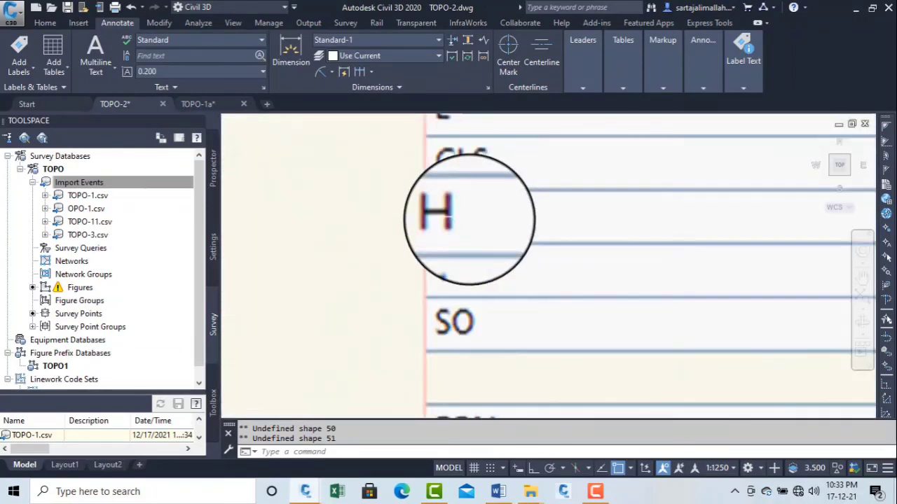
scroll(468, 216, "down", 4)
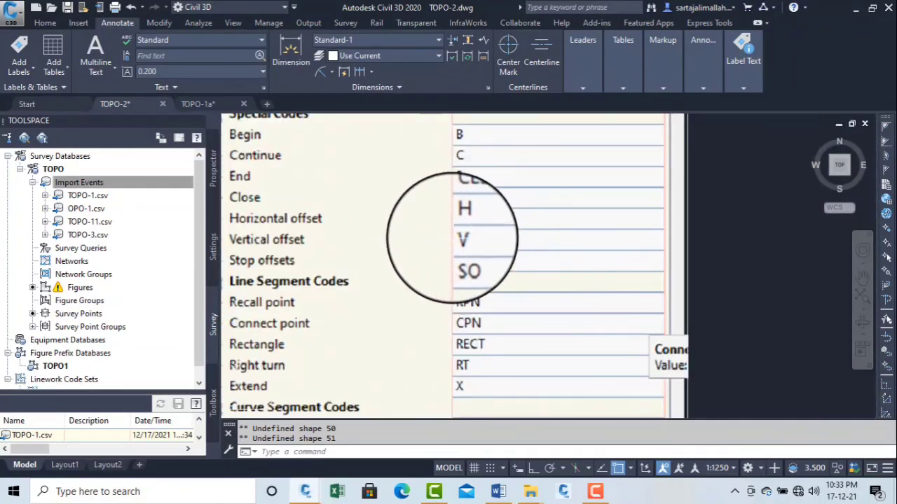
scroll(453, 224, "up", 2)
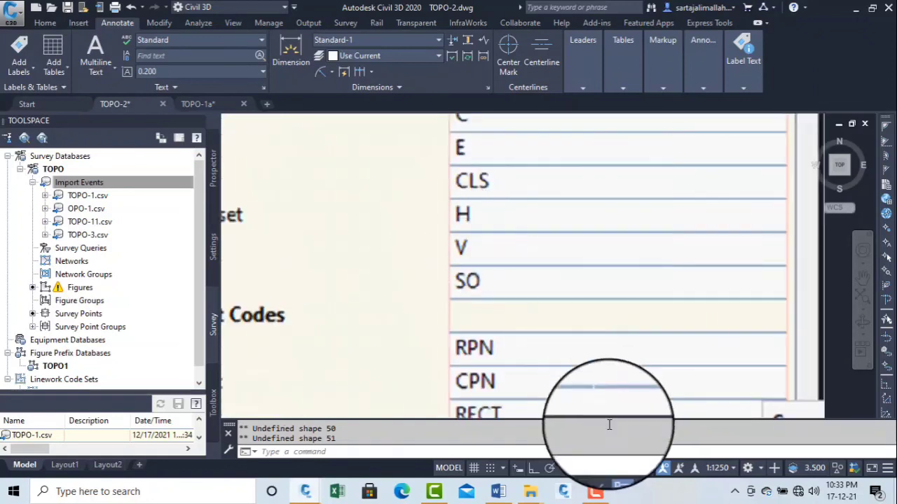
left_click(596, 496)
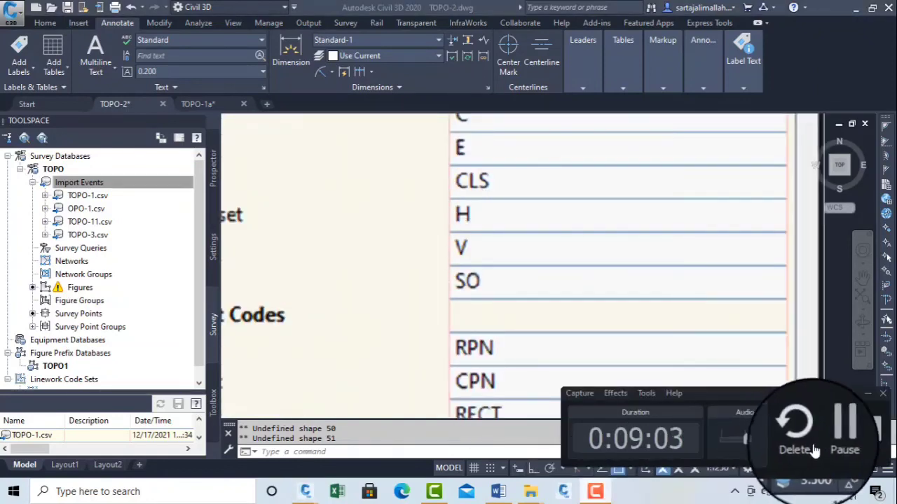